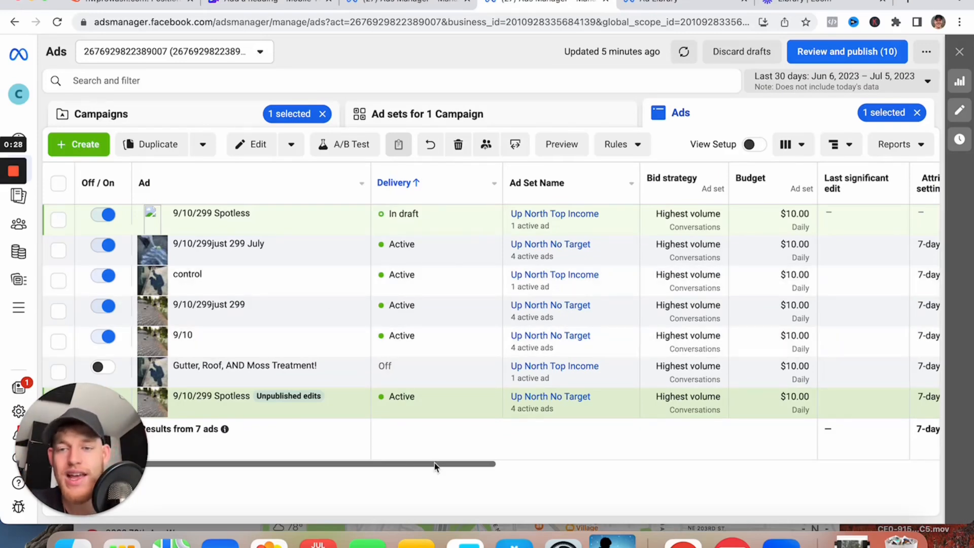
Step: Examine the results, reach, impressions, cost per result and relevance rankings of the ads in the ads table
drag(435, 468, 678, 464)
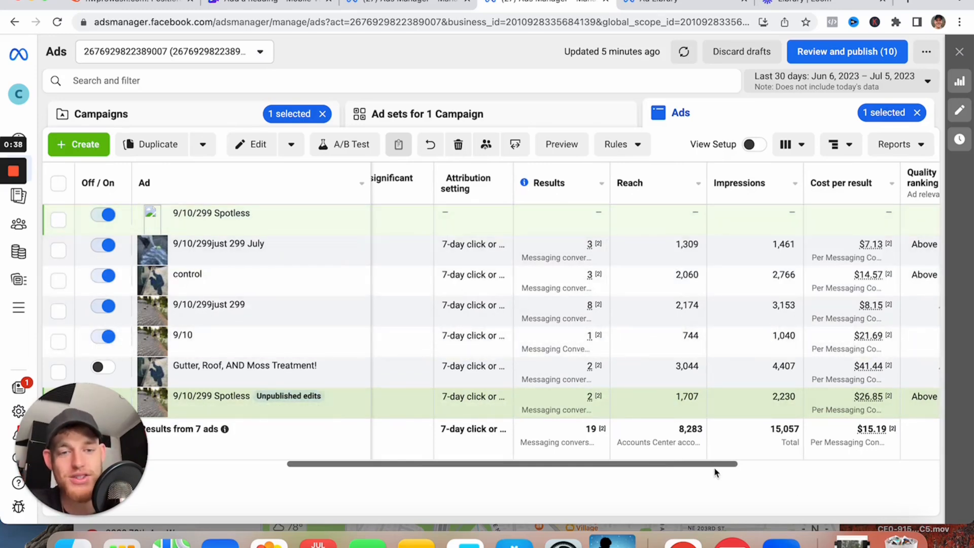
drag(717, 467, 756, 468)
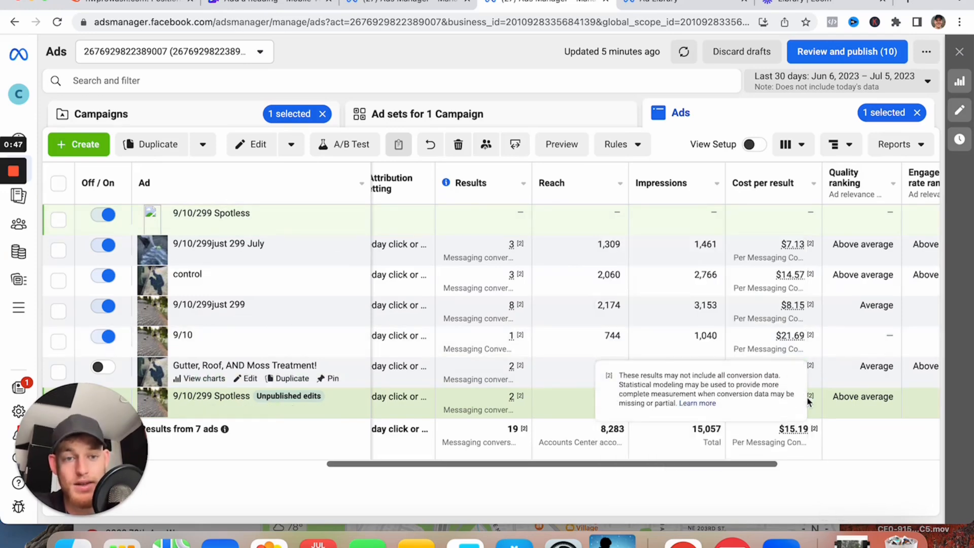
drag(741, 469, 417, 451)
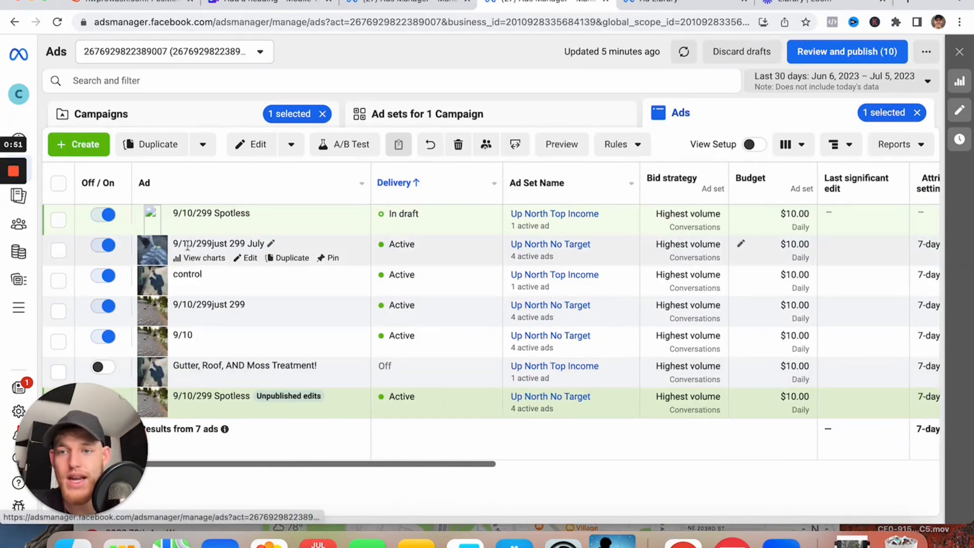
drag(306, 464, 680, 492)
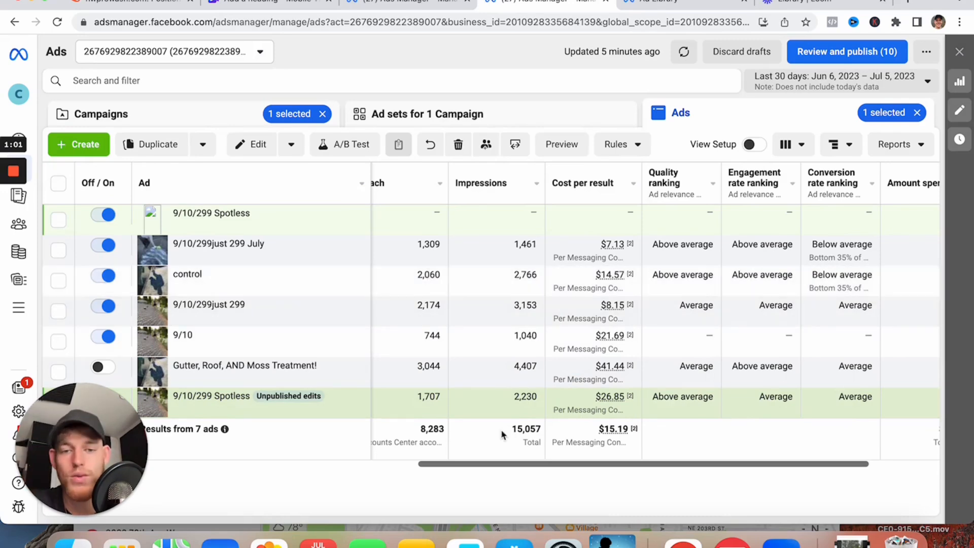
drag(583, 464, 378, 450)
scroll(378, 436, right, 5)
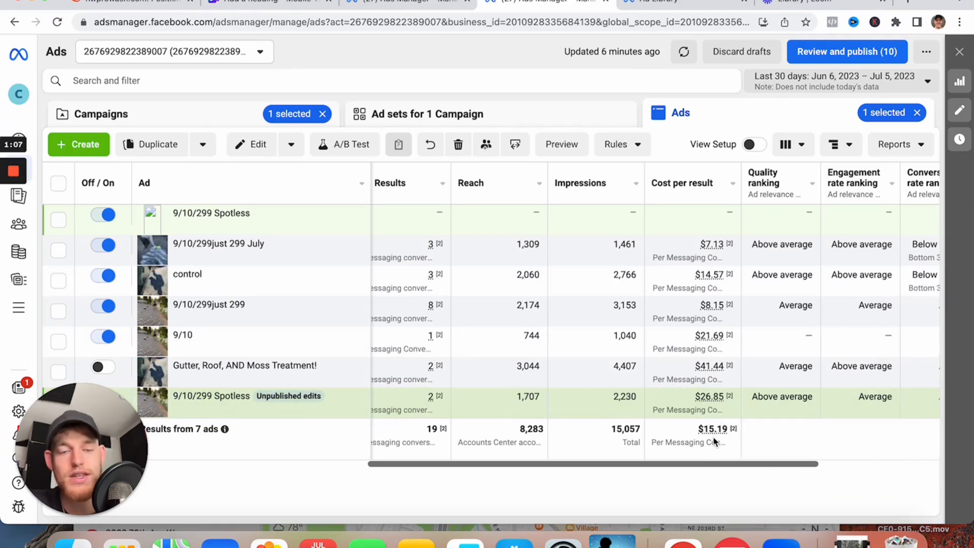
drag(724, 466, 741, 472)
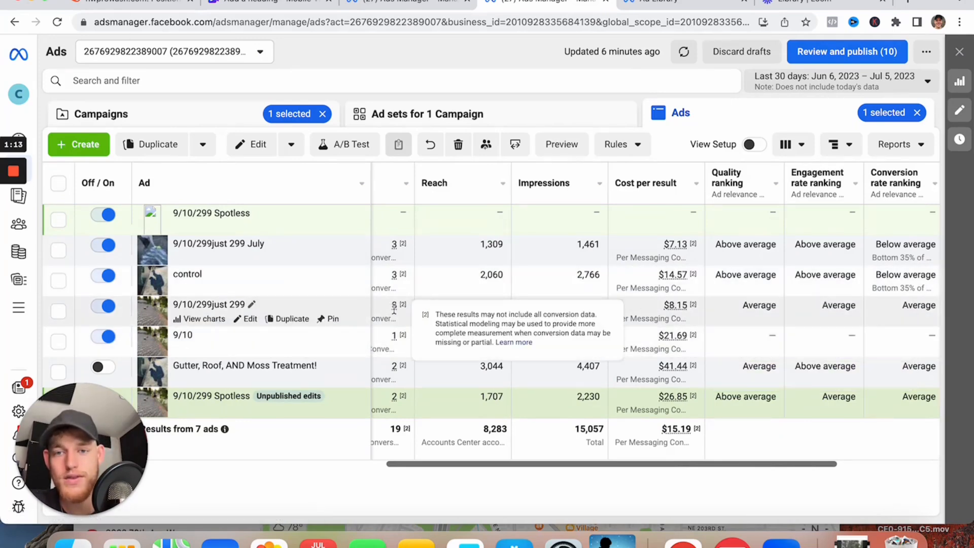
mouse_move(888, 187)
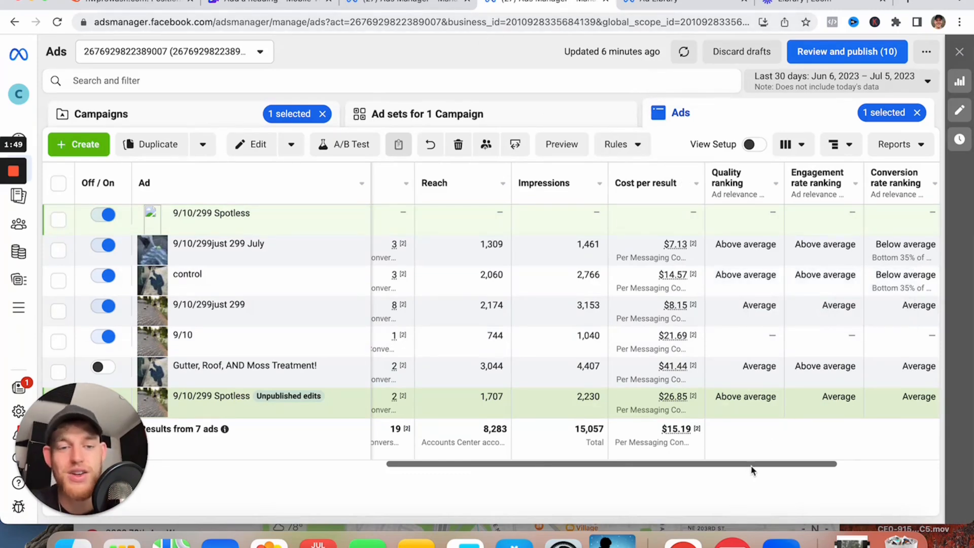
drag(755, 467, 495, 45)
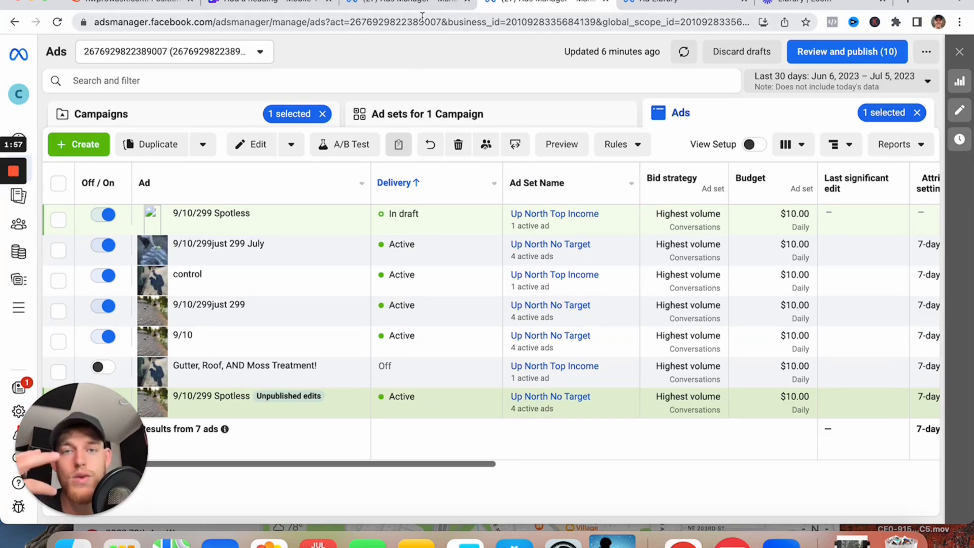
Step: Create a new auction campaign with the Engagement objective from the Campaigns overview
click(380, 4)
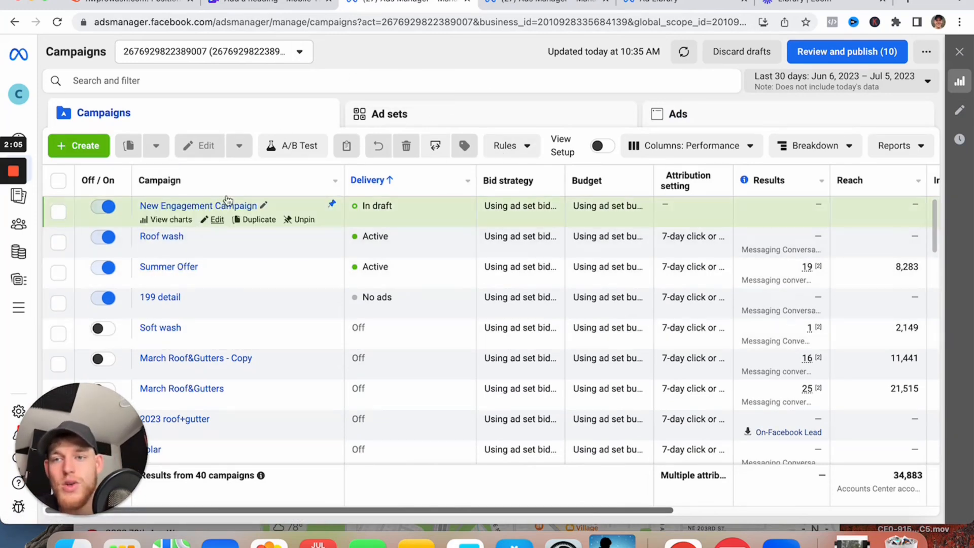
click(95, 152)
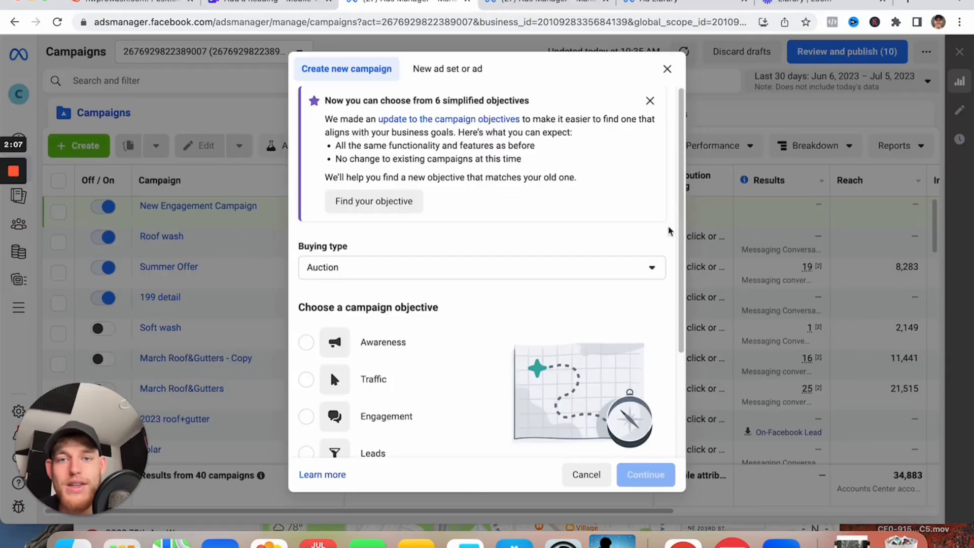
scroll(667, 274, down, 3)
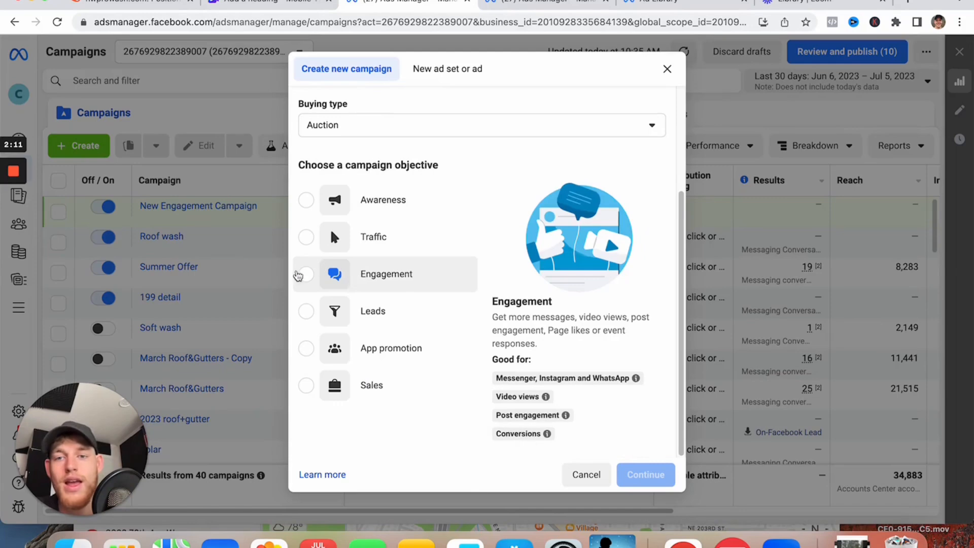
click(306, 275)
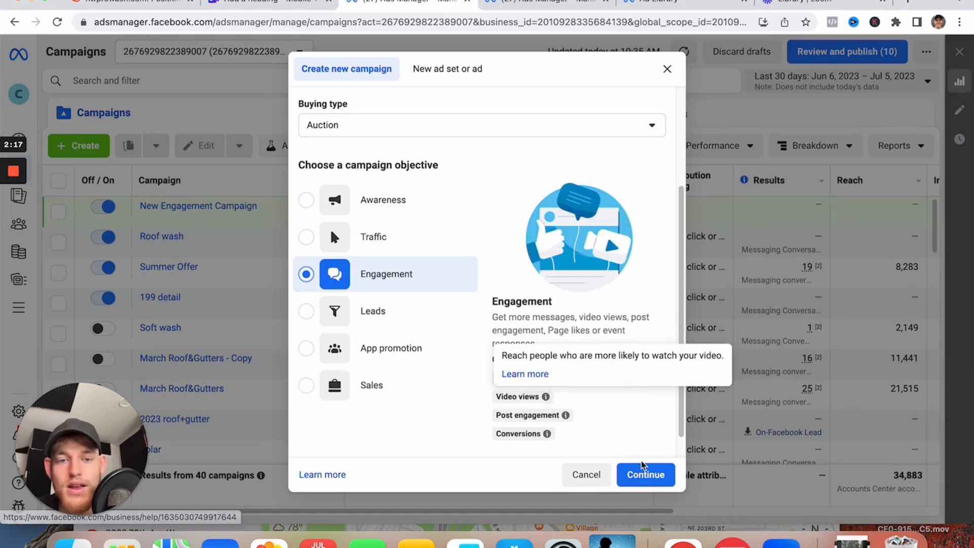
click(645, 474)
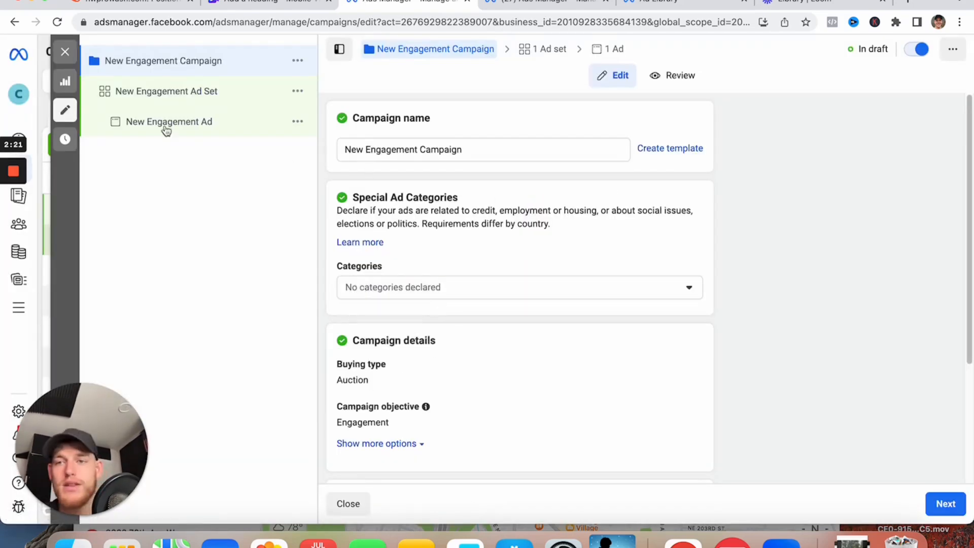
Step: Name the campaign "Roof soft wash" and continue to its ad set settings
triple_click(427, 152)
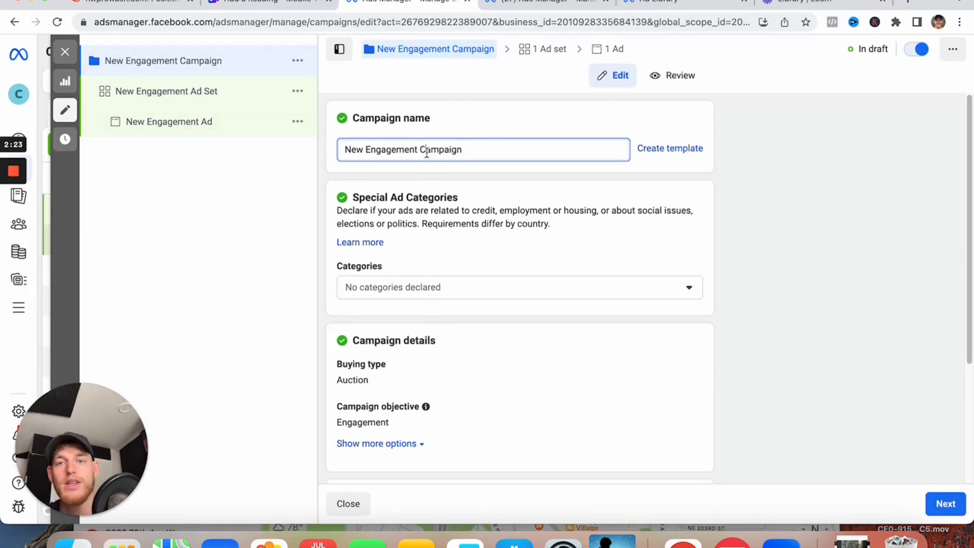
text(Roof )
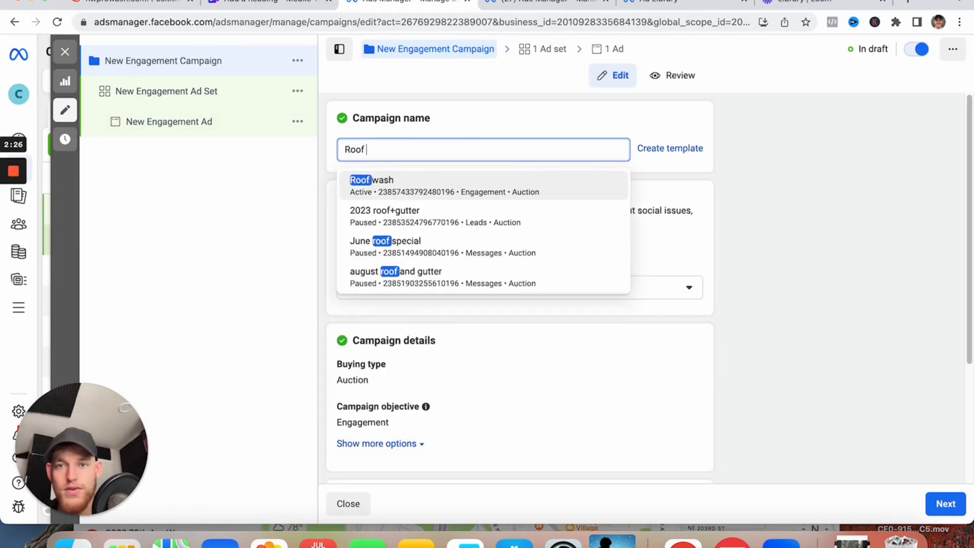
text(soft wash)
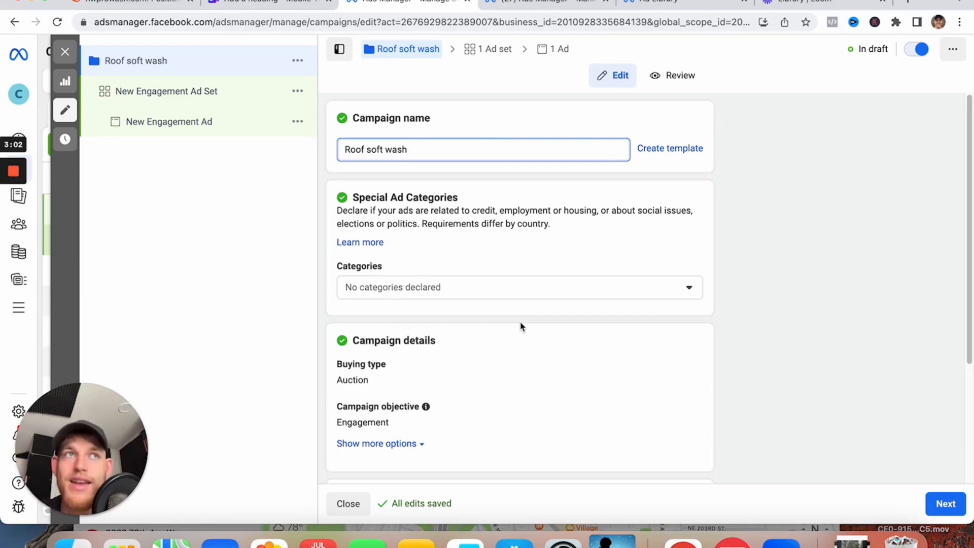
scroll(482, 174, down, 3)
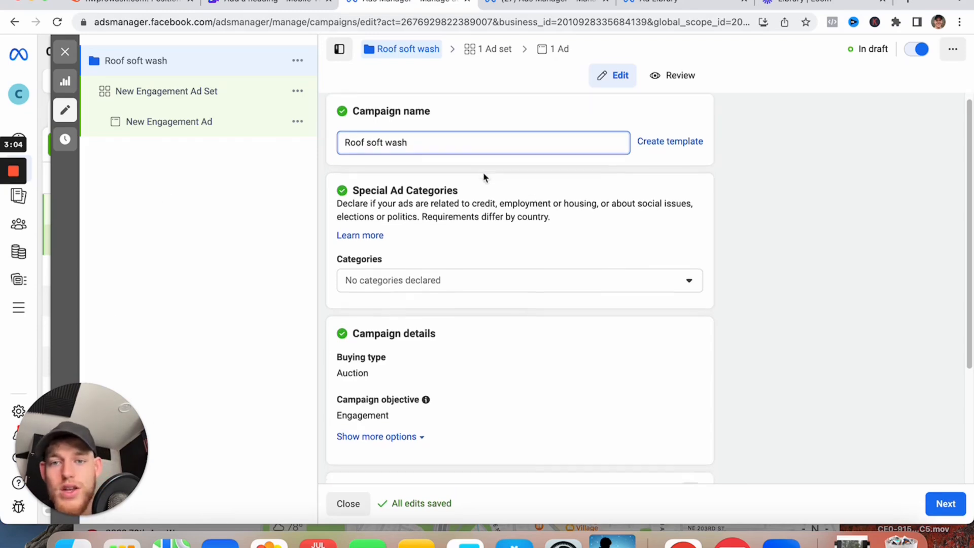
click(946, 504)
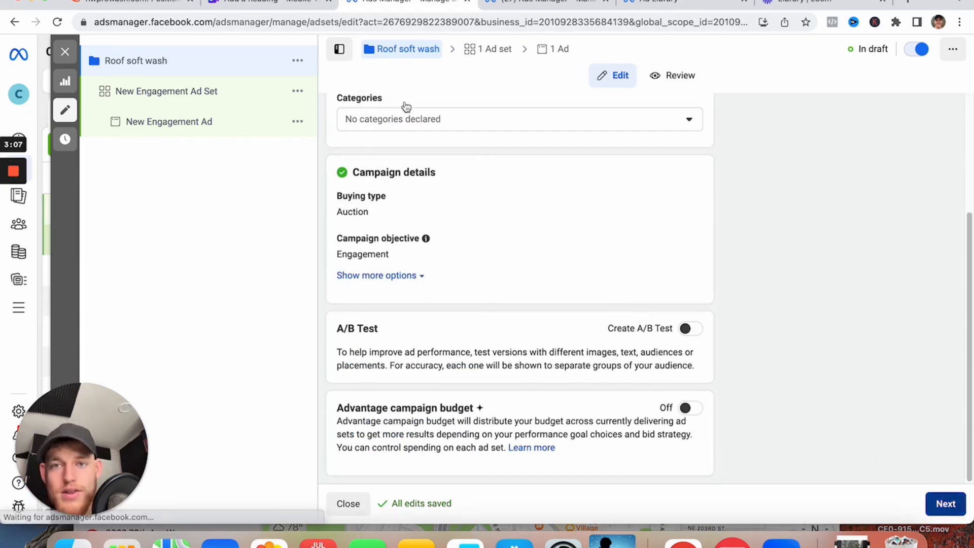
Step: Set the ad set's daily budget to $10.00
scroll(433, 305, down, 5)
scroll(481, 205, down, 10)
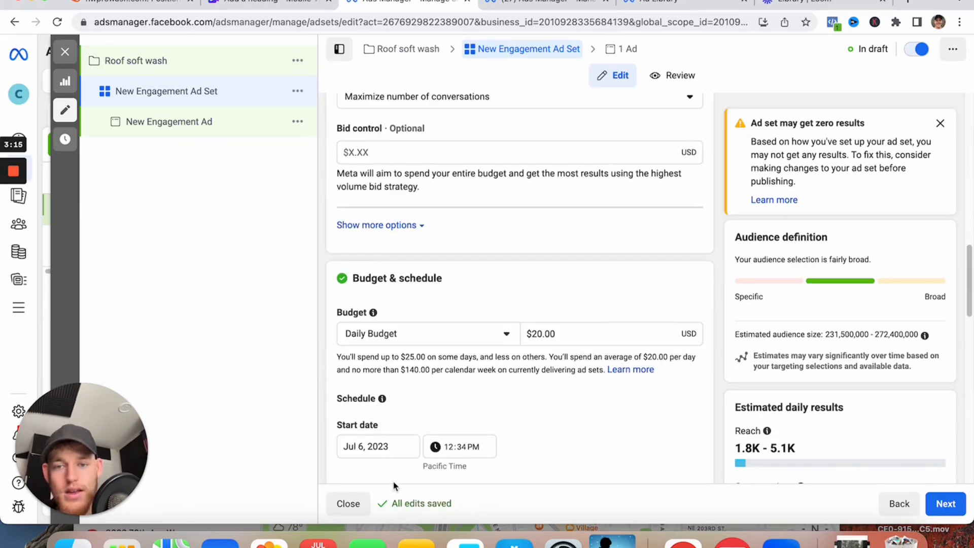
click(540, 333)
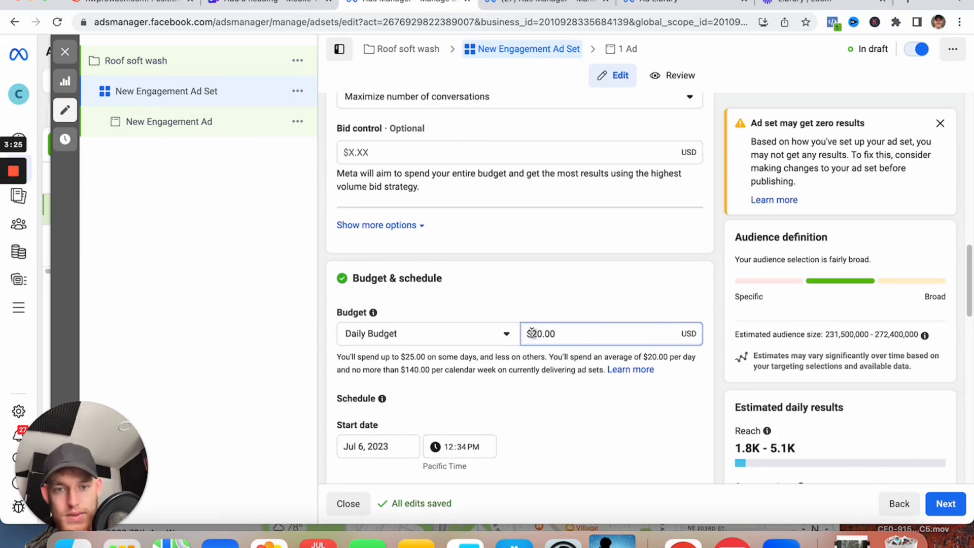
text(1)
scroll(578, 359, down, 2)
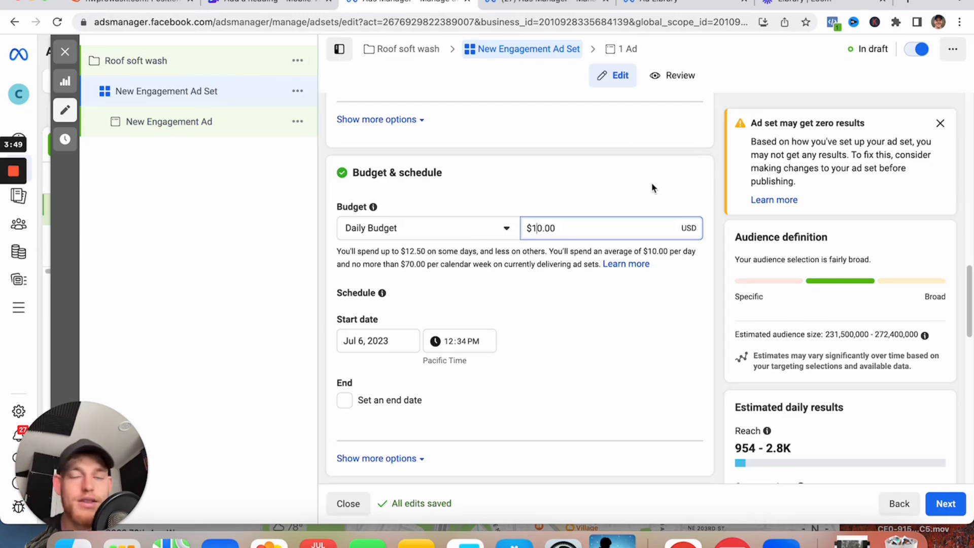
Step: Target the ad set at five pinned locations in the Seattle area with a 10 mi radius each and check them on the map
scroll(537, 254, up, 10)
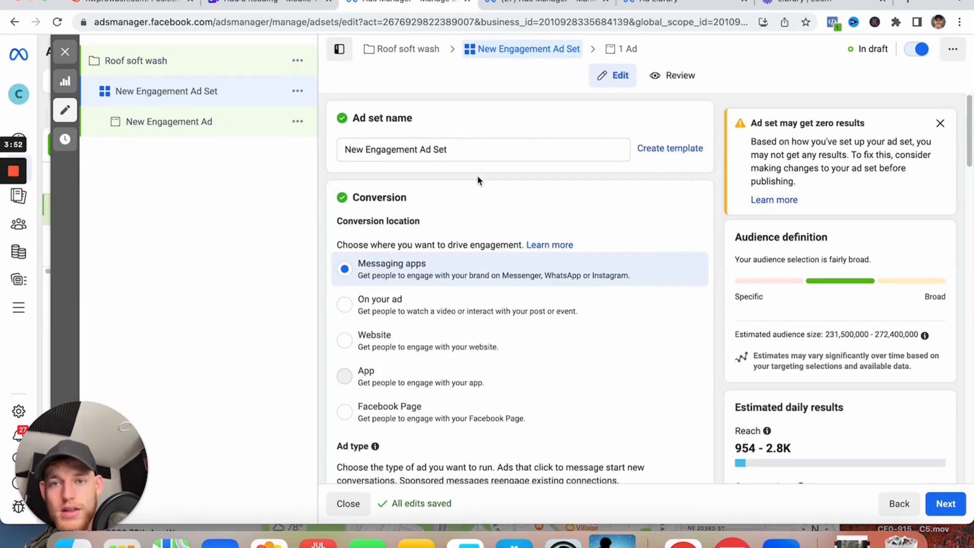
triple_click(440, 149)
scroll(449, 200, down, 10)
scroll(502, 276, down, 2)
scroll(464, 264, down, 6)
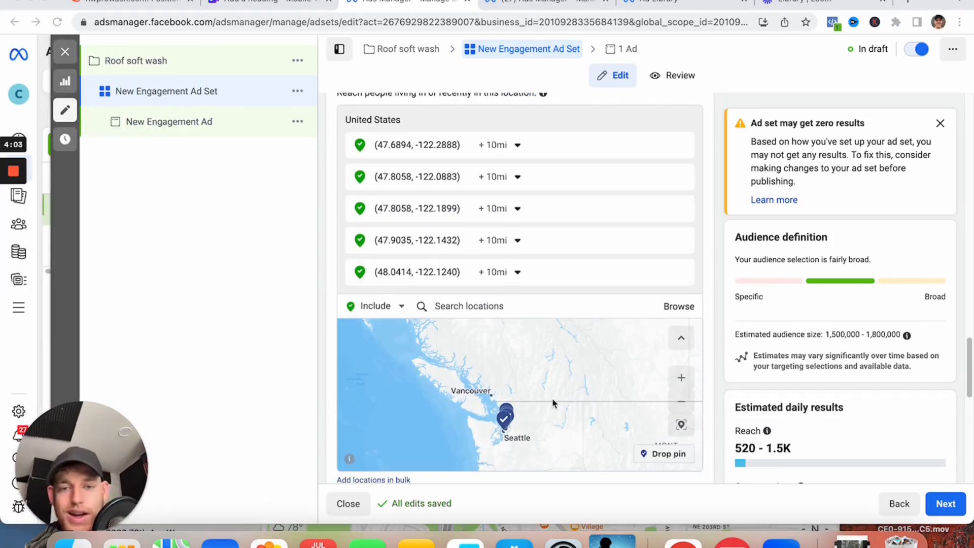
scroll(559, 387, up, 2)
scroll(560, 390, up, 3)
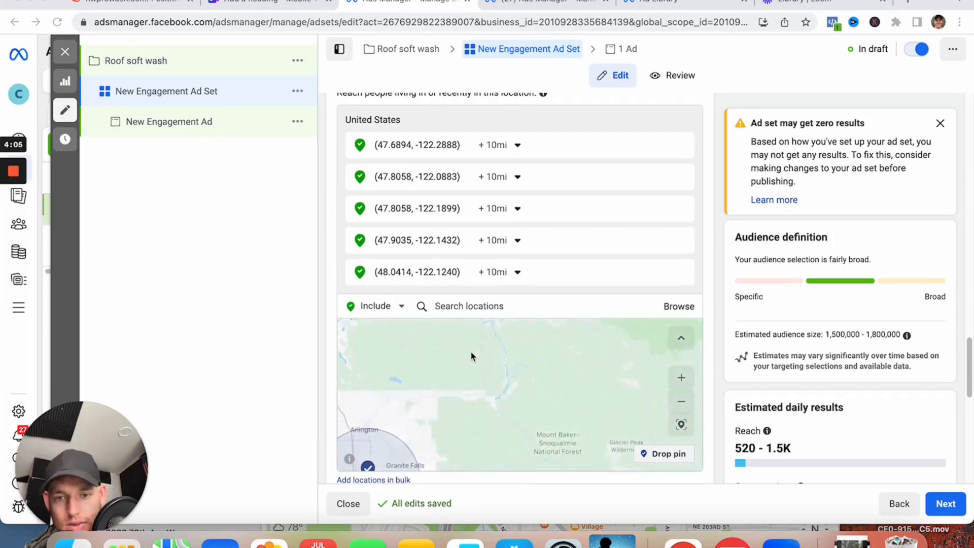
Step: Set the audience's minimum age to 35, keeping the maximum at 65+
scroll(518, 244, down, 5)
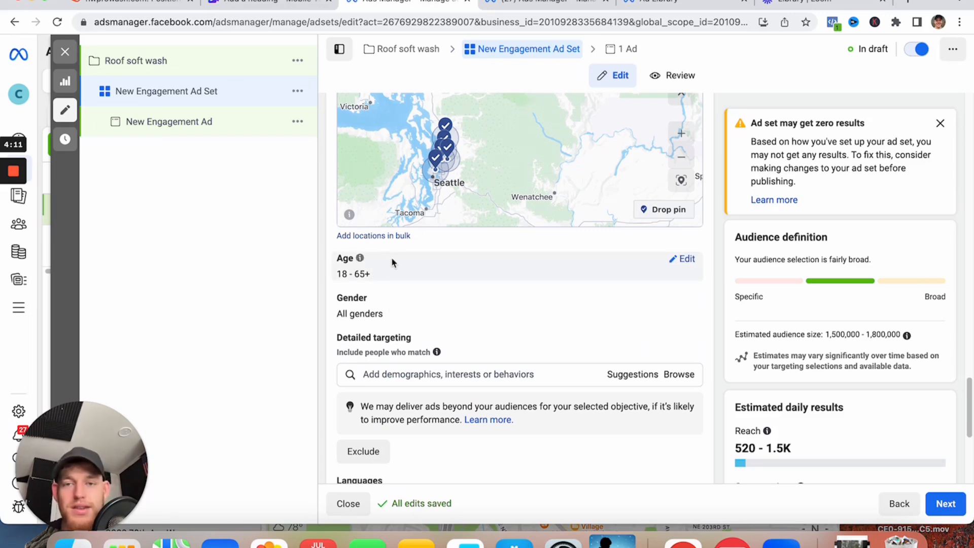
click(684, 260)
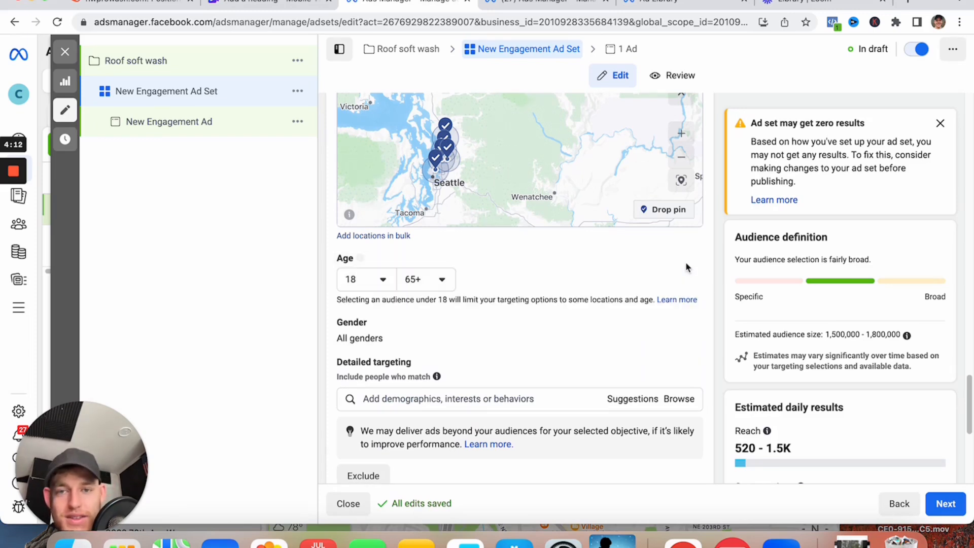
click(380, 282)
scroll(406, 355, down, 3)
scroll(406, 376, down, 3)
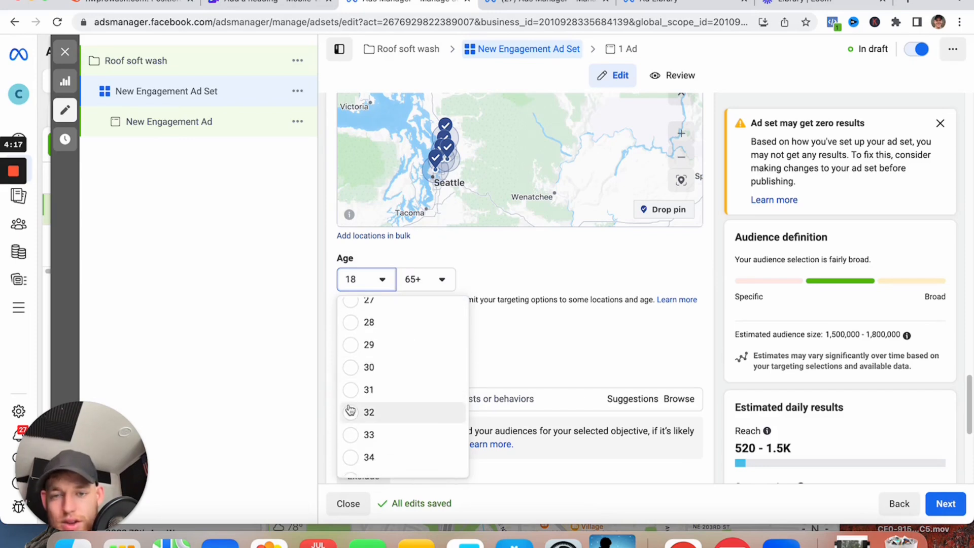
scroll(350, 432, down, 2)
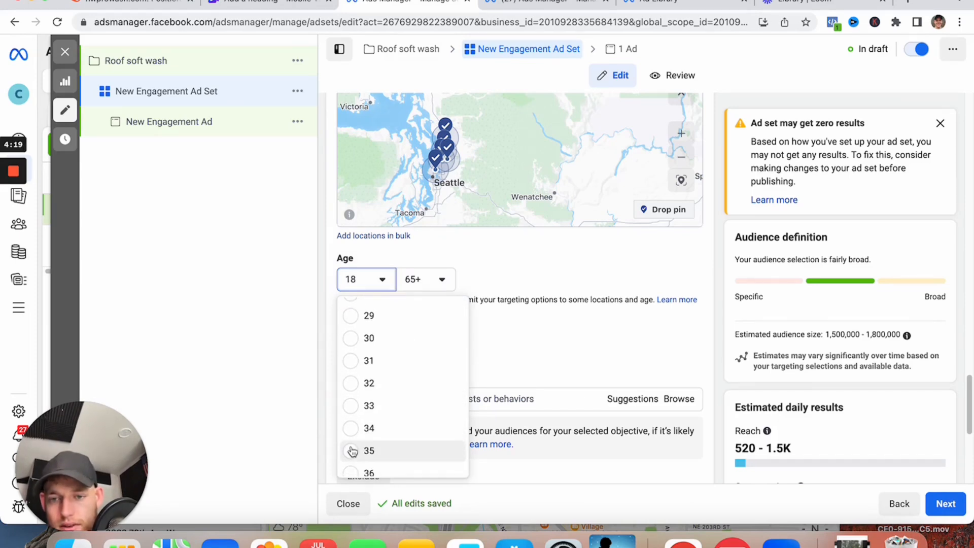
click(352, 451)
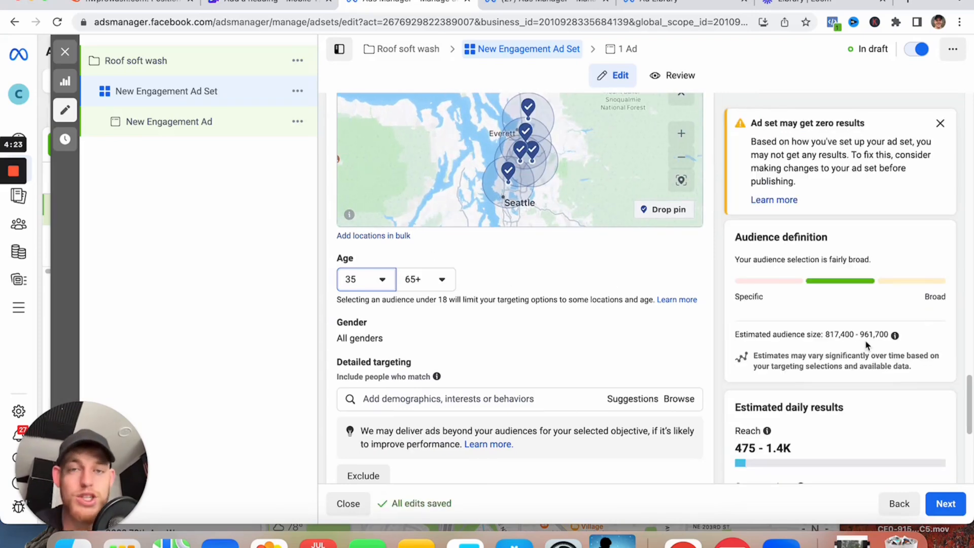
Step: Review the ad set's gender, detailed targeting, language and placement settings without adding any interests
scroll(733, 220, down, 3)
scroll(644, 202, down, 3)
scroll(608, 211, down, 5)
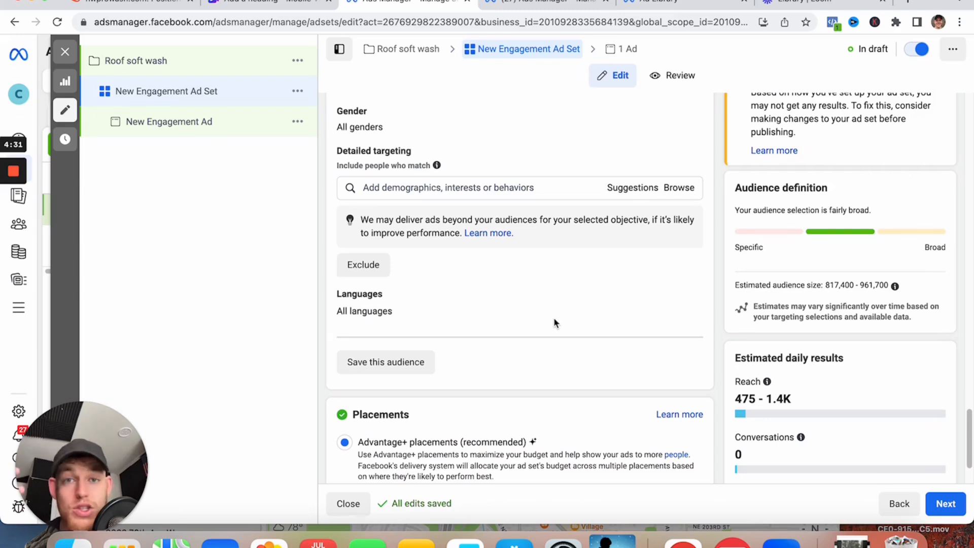
scroll(477, 305, down, 3)
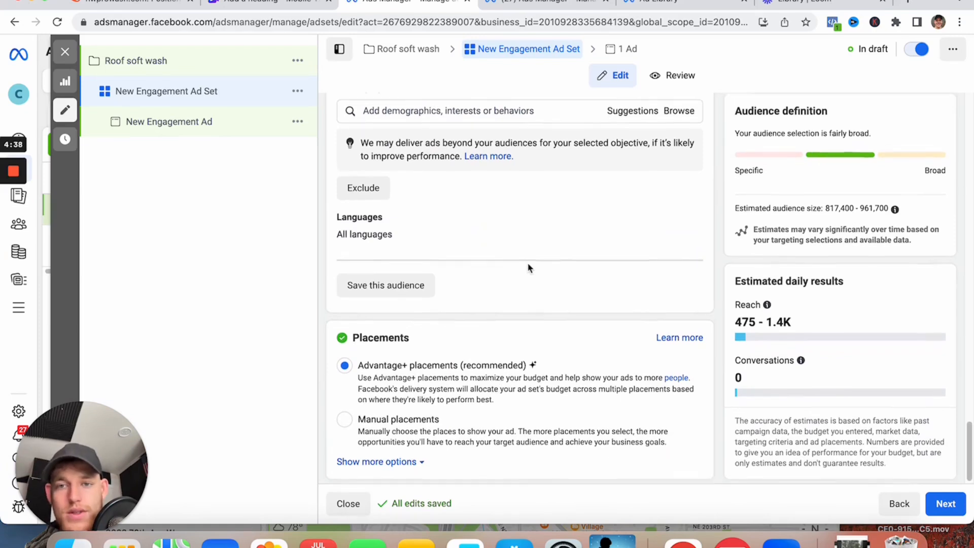
scroll(529, 268, up, 3)
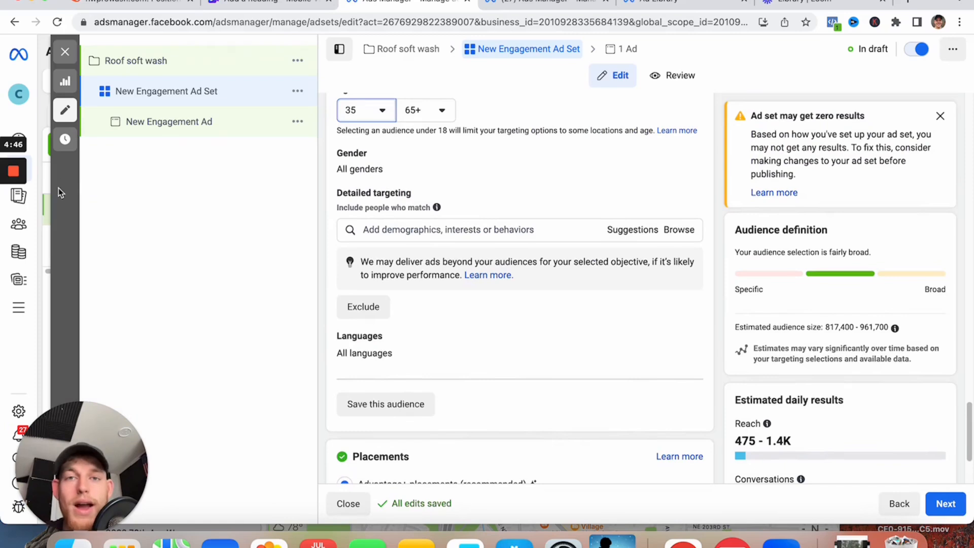
click(539, 231)
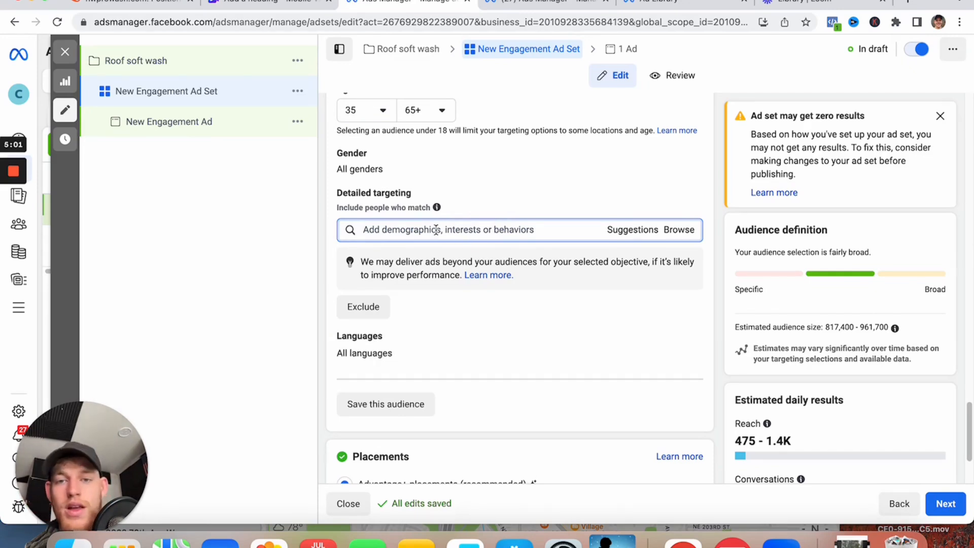
Step: Rename the ad set as "no targeting 6"
scroll(444, 136, up, 20)
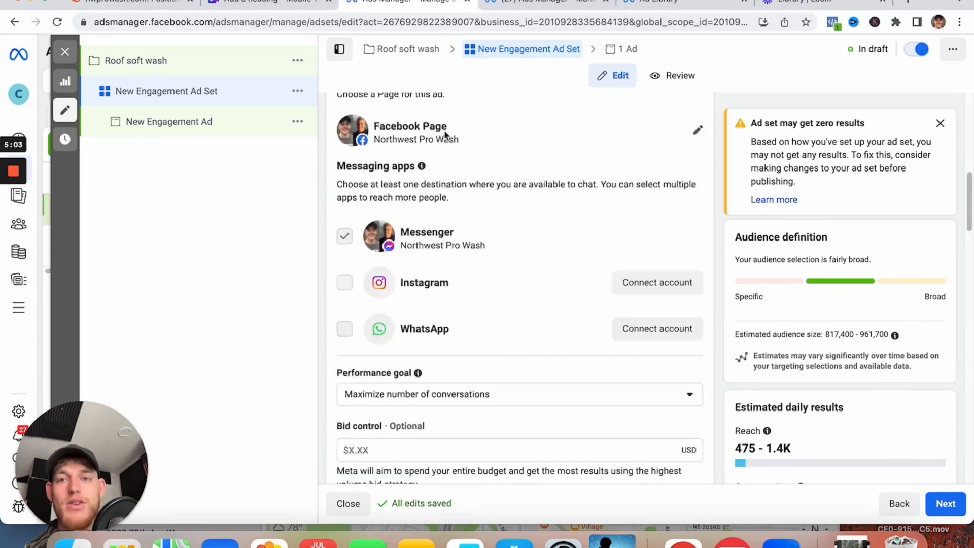
triple_click(445, 149)
text(no ta)
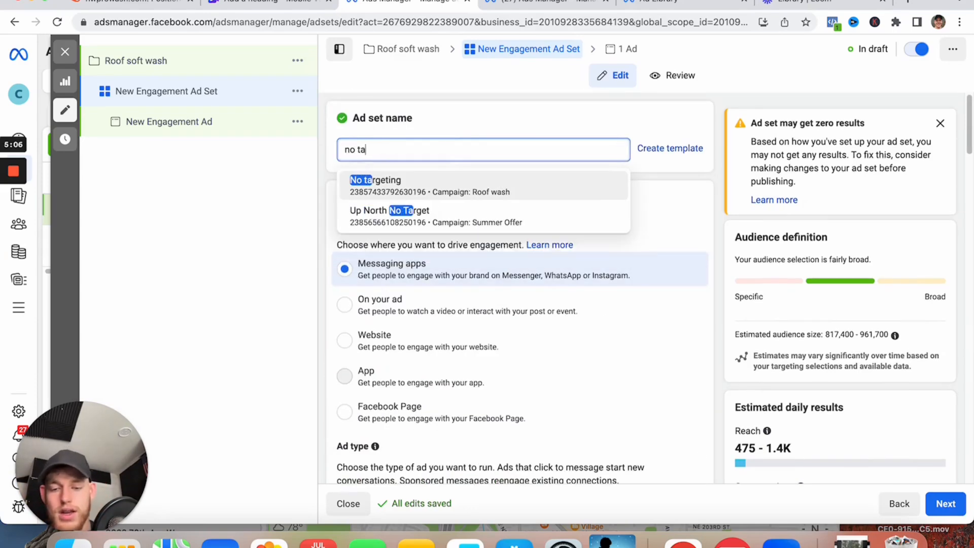
text(rgeting)
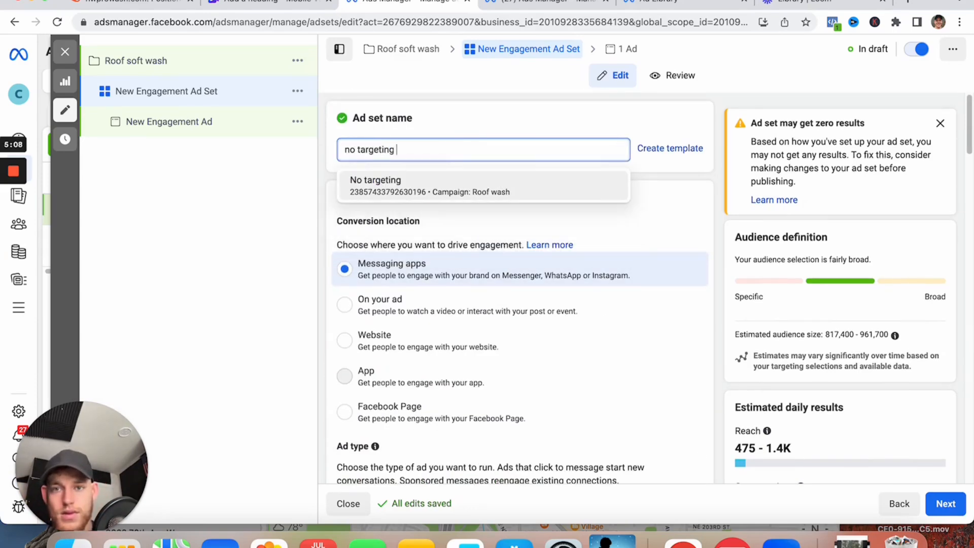
text( 6)
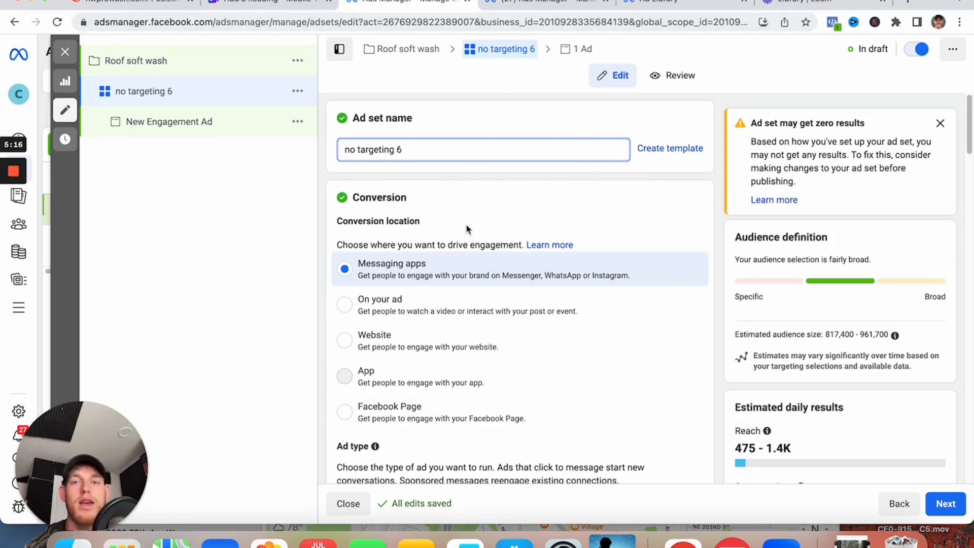
Step: Check the ad set's estimated audience size against its schedule, audience and pinned location settings
scroll(470, 239, down, 1)
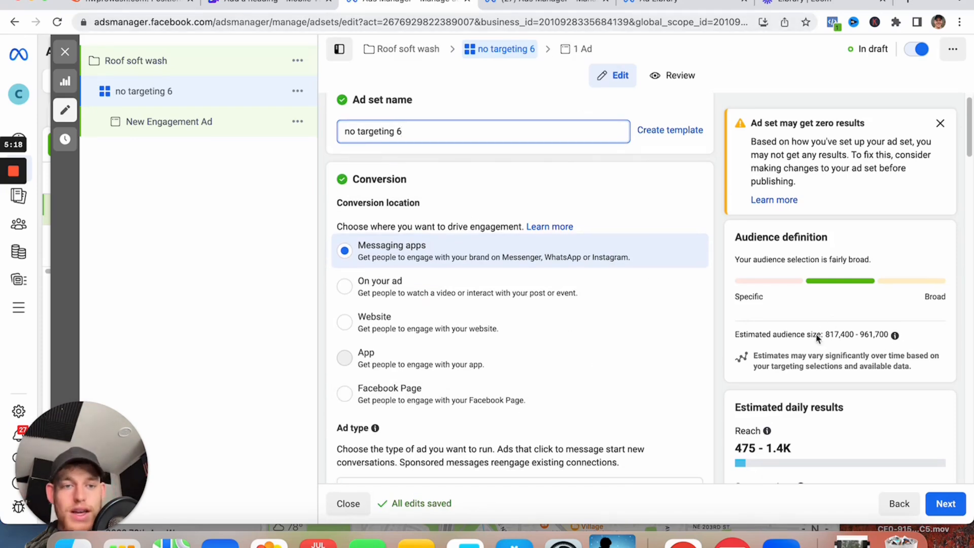
drag(825, 335, 859, 336)
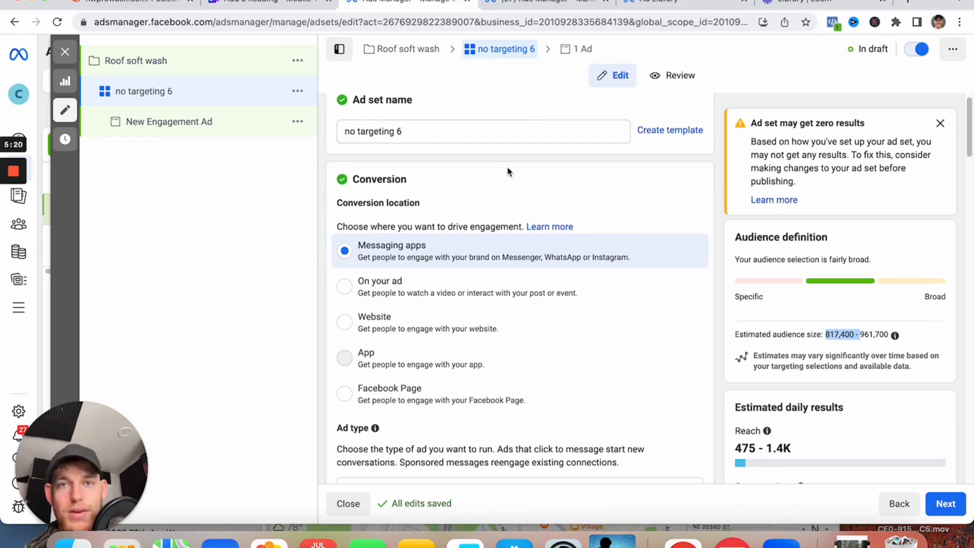
scroll(598, 257, down, 15)
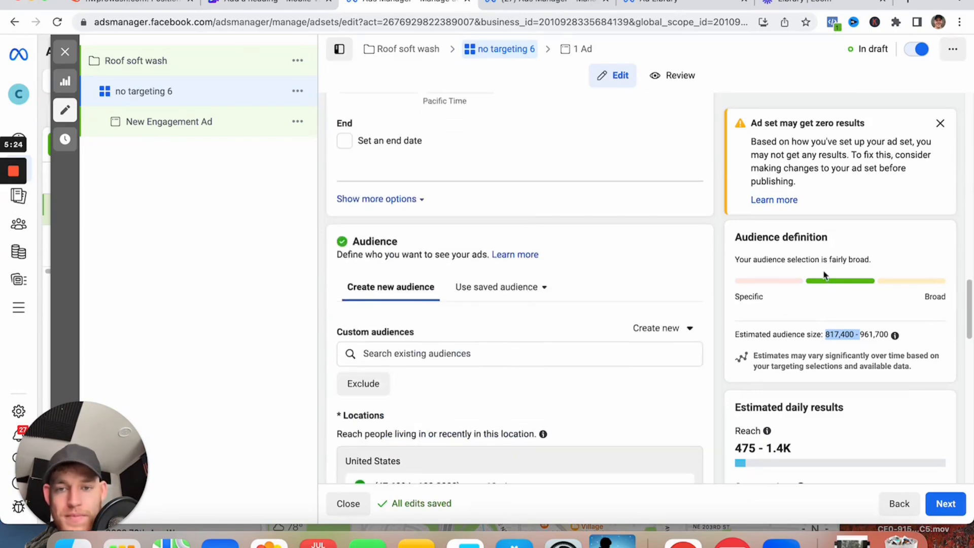
scroll(400, 309, down, 5)
scroll(634, 321, down, 10)
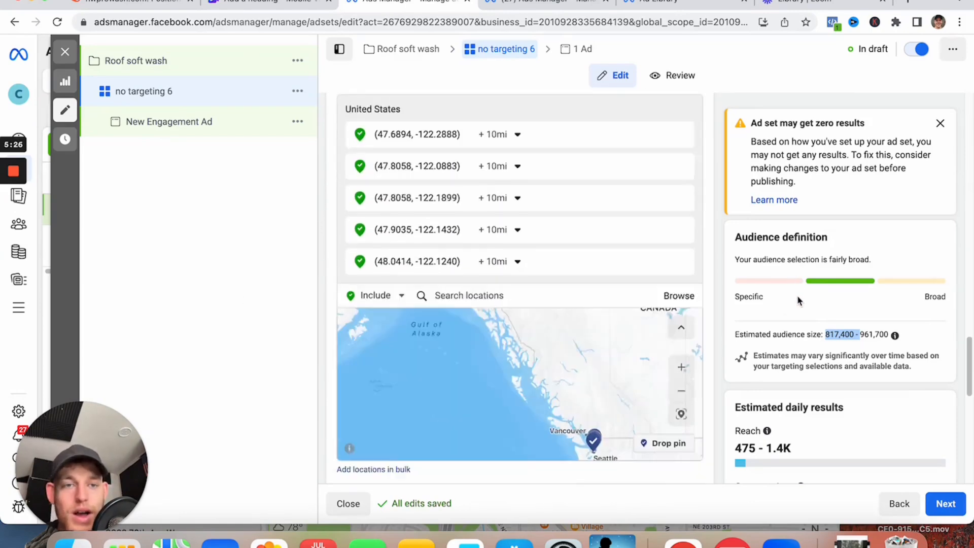
Step: Add the first 1080 × 1920 roof video from the account media to the ad, keeping original crops and standard enhancements on
click(946, 504)
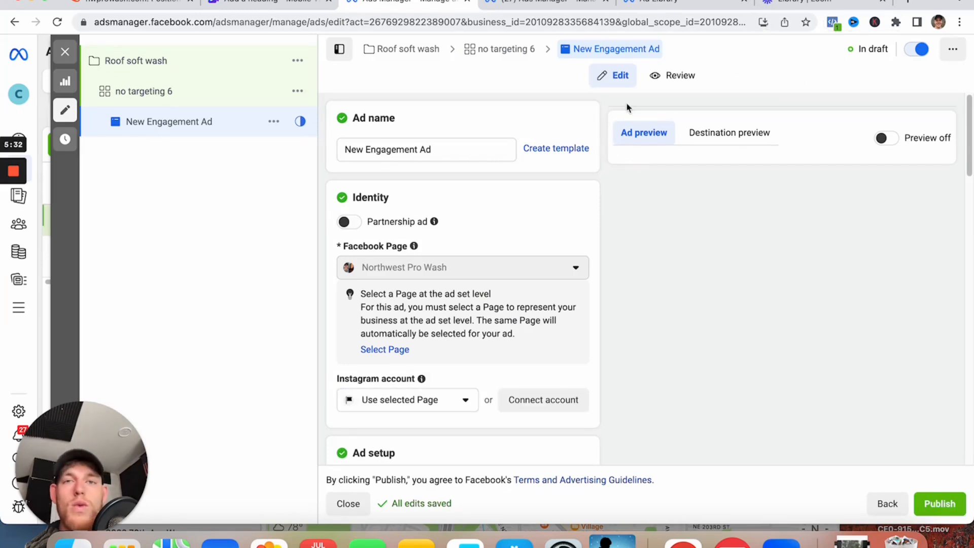
scroll(617, 185, down, 3)
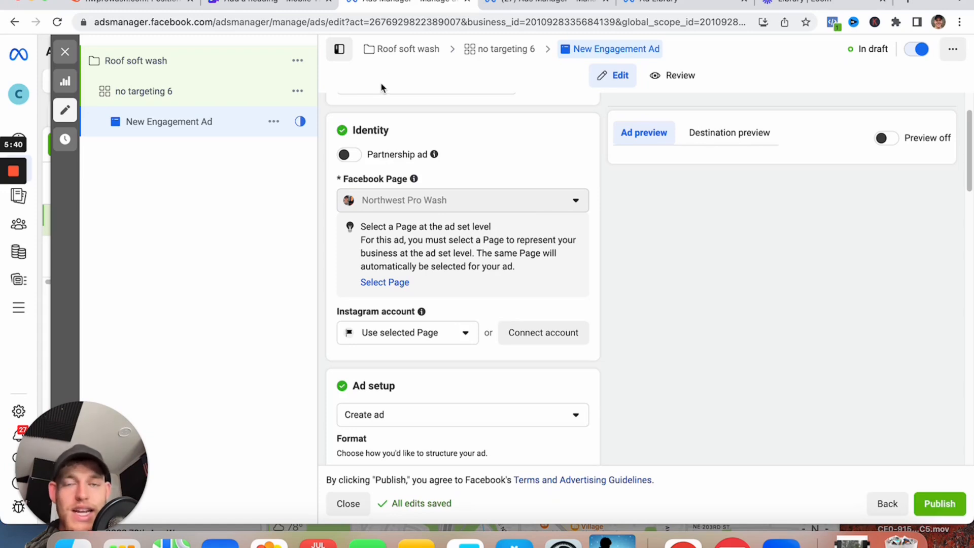
scroll(496, 200, down, 7)
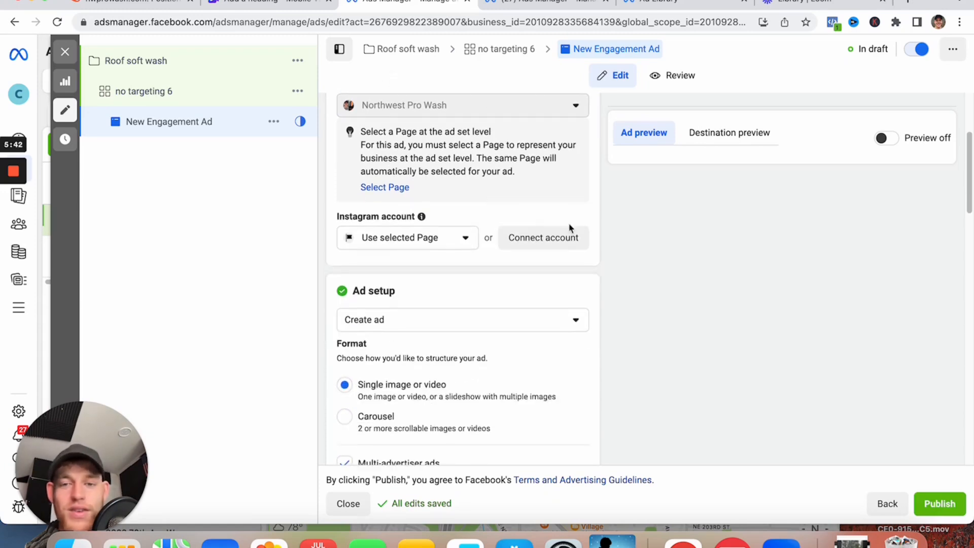
scroll(496, 330, down, 3)
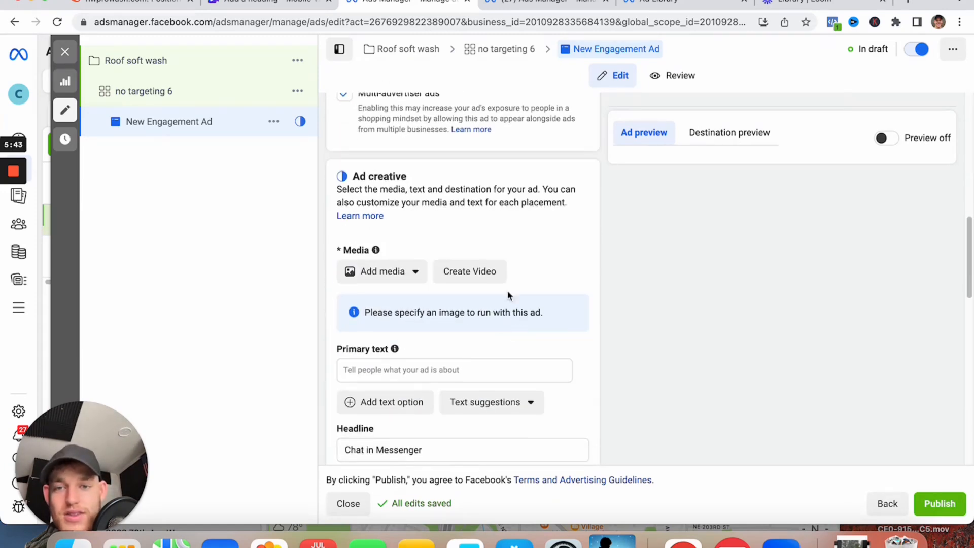
click(373, 276)
click(398, 323)
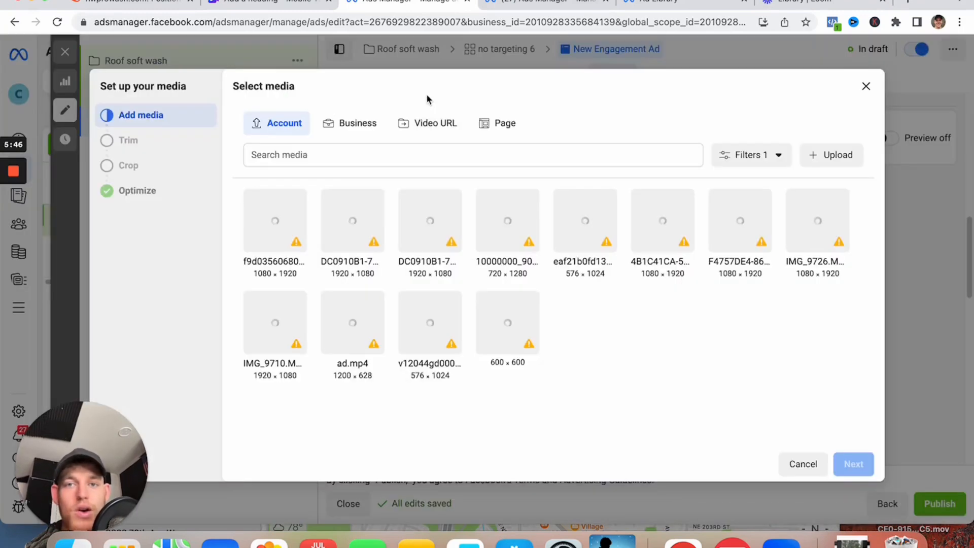
click(269, 233)
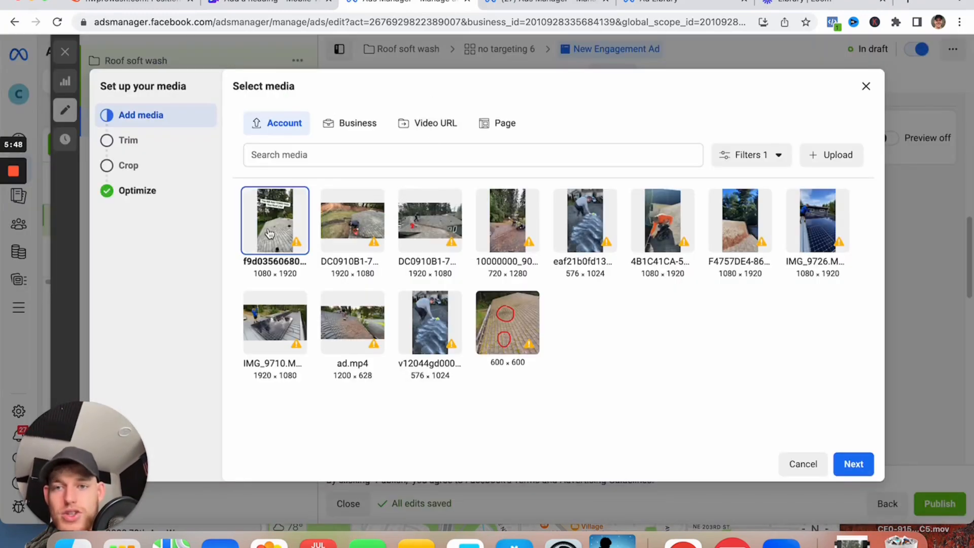
click(854, 464)
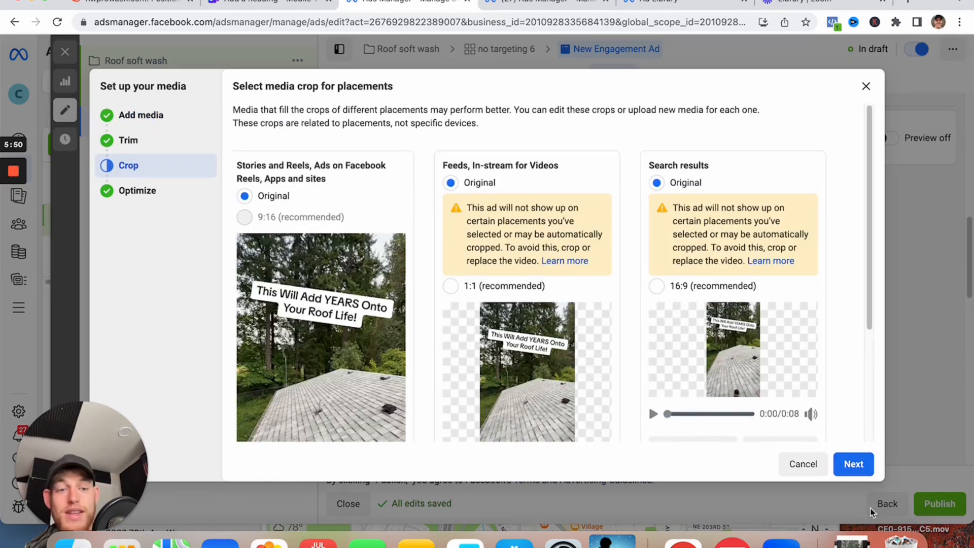
click(860, 463)
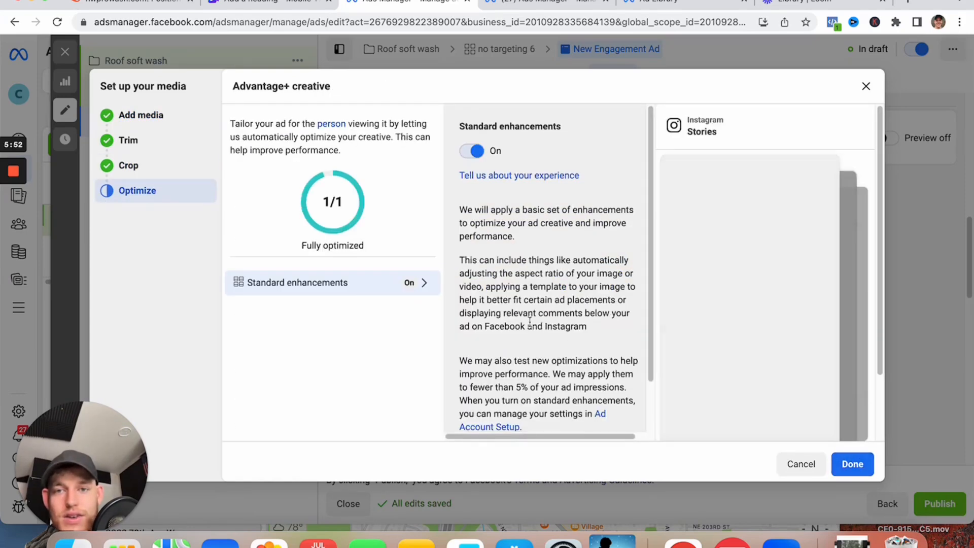
click(853, 464)
Step: Review the ad's placements, message template and tracking settings, and play the video in the Facebook Feeds preview
scroll(721, 316, down, 1)
scroll(874, 325, down, 5)
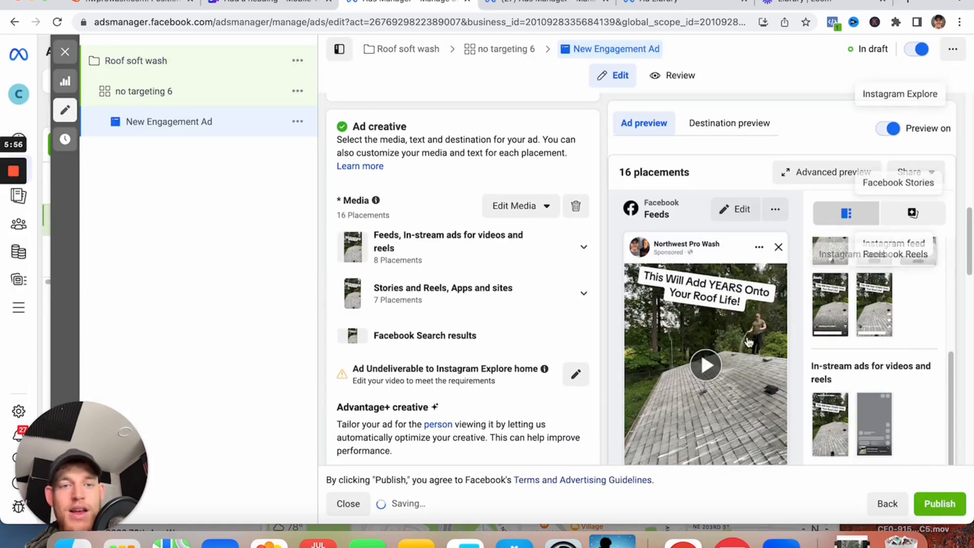
scroll(731, 358, down, 15)
scroll(729, 360, down, 5)
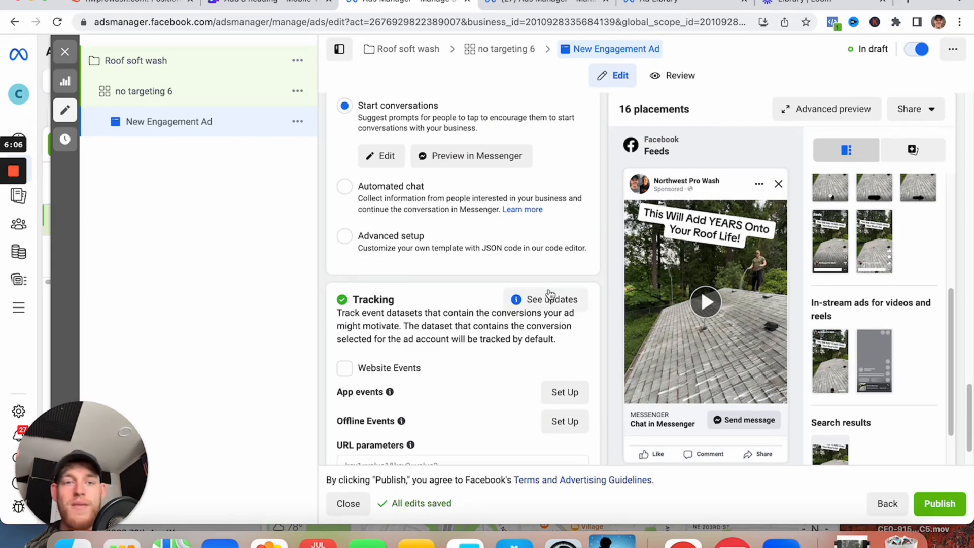
click(693, 311)
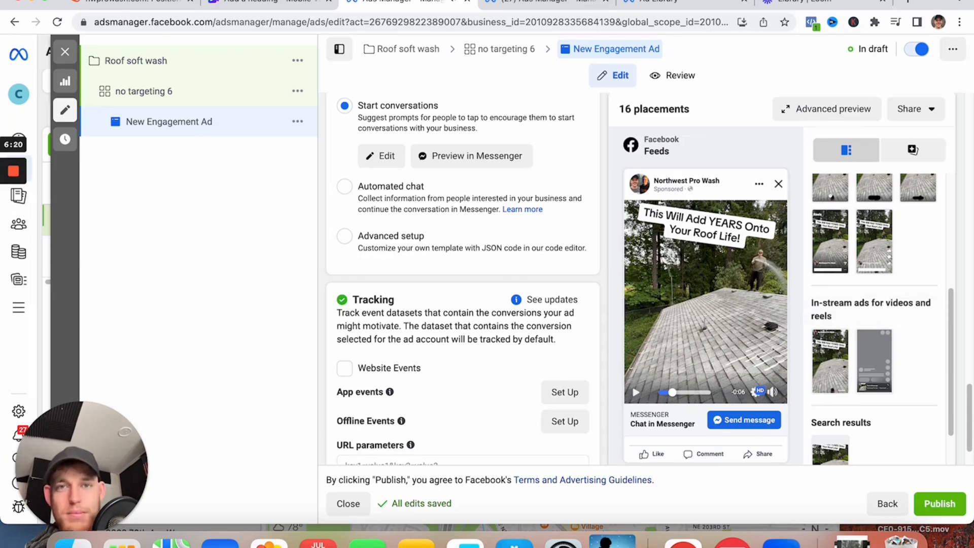
scroll(453, 235, down, 3)
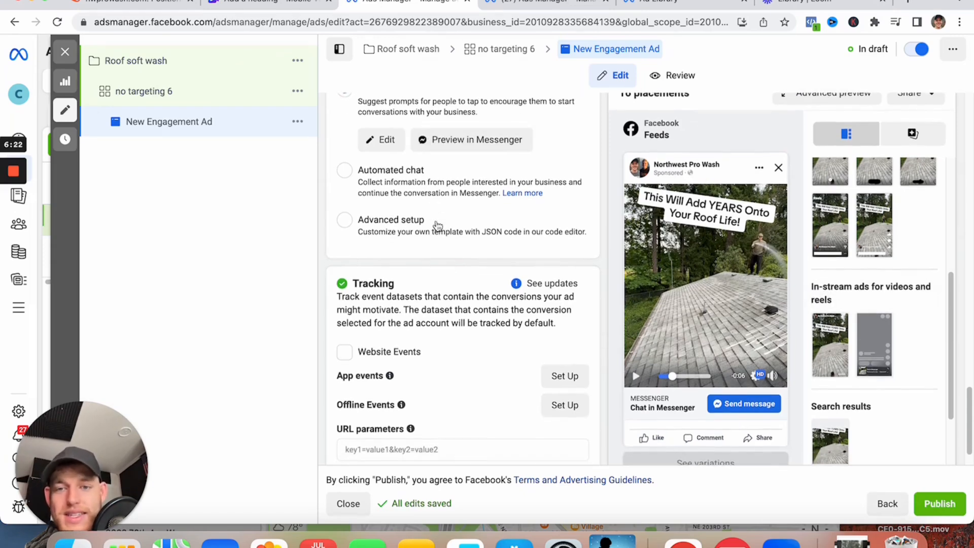
Step: Fill the ad's primary text with the copied roof-cleaning copy that begins "Is your roof looking a bit dirty?"
scroll(447, 256, up, 10)
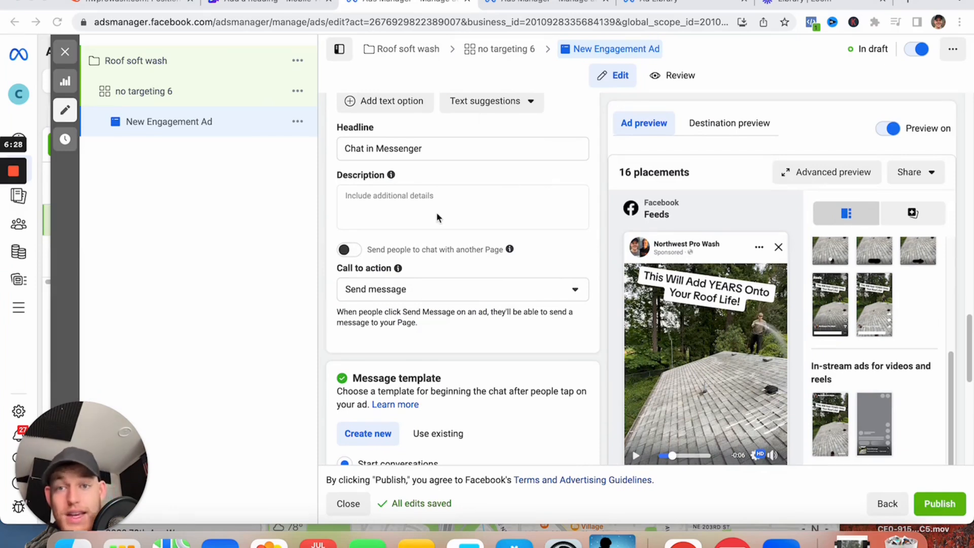
scroll(438, 164, up, 4)
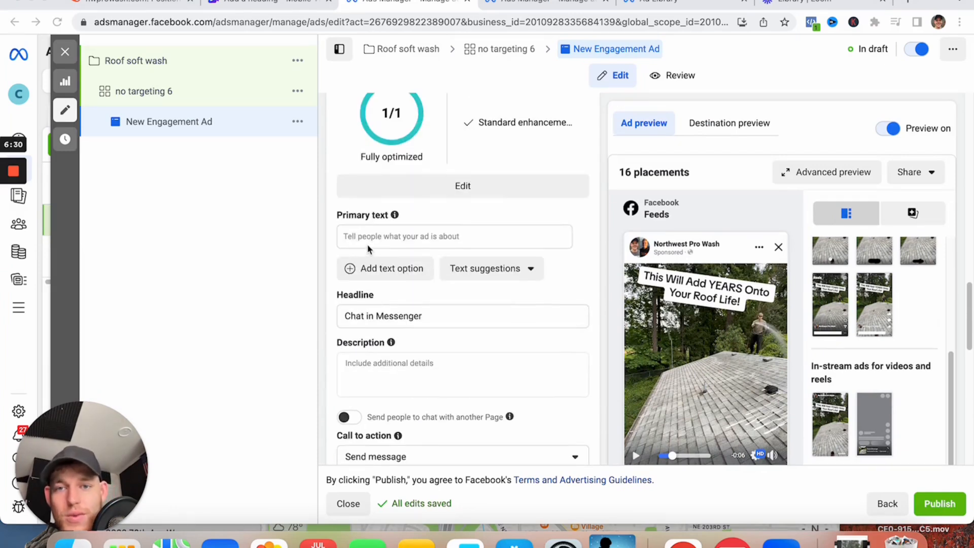
click(368, 242)
key(super+v)
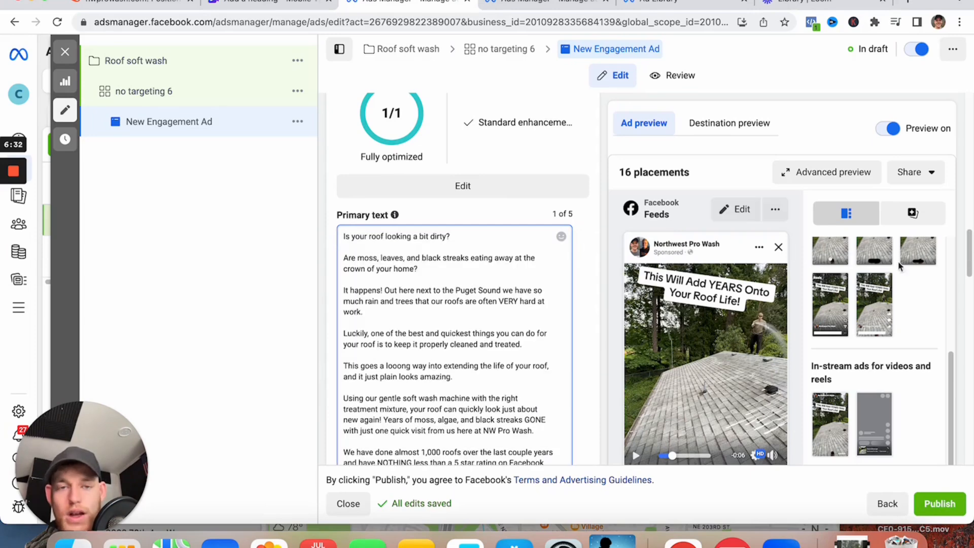
Step: Read through the primary text from its opening question to the list of included roof and gutter services
scroll(750, 276, down, 2)
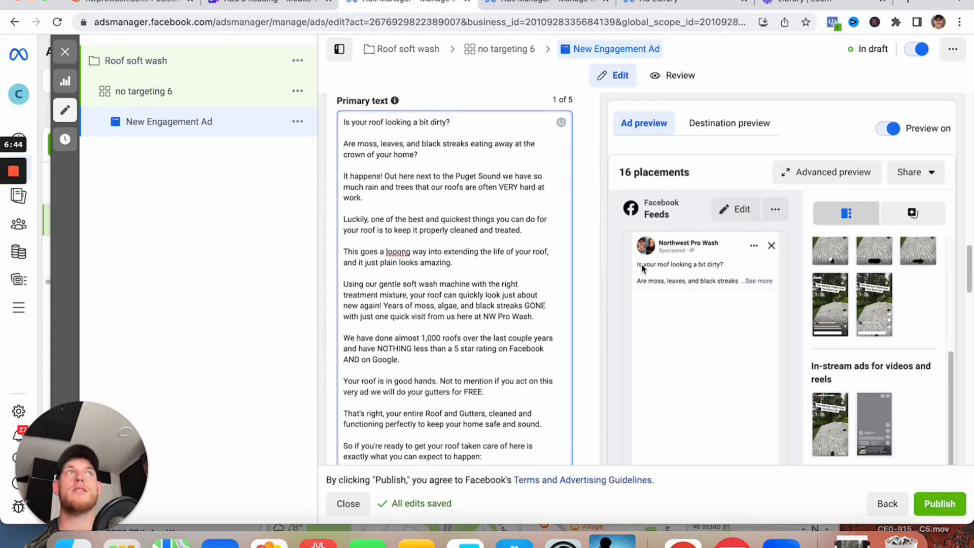
click(339, 120)
triple_click(433, 123)
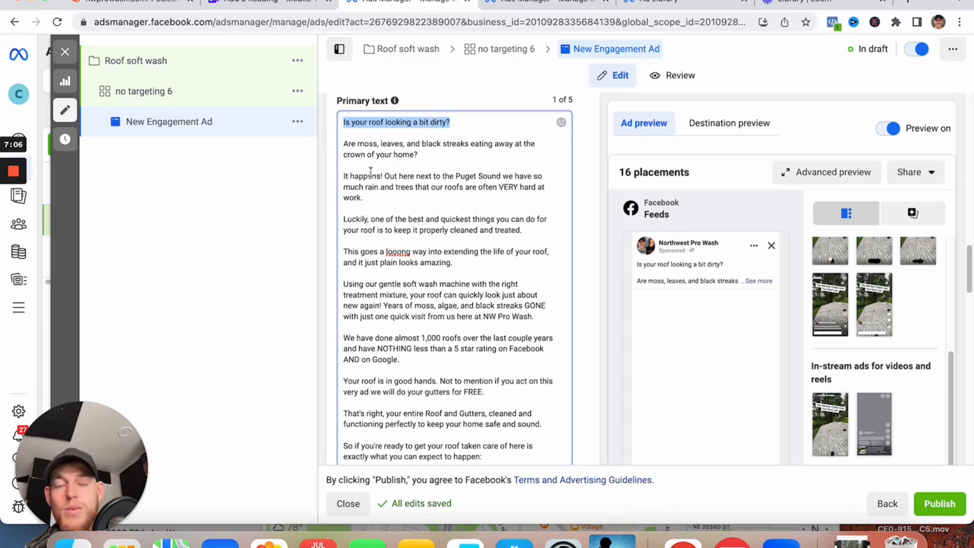
scroll(558, 325, down, 6)
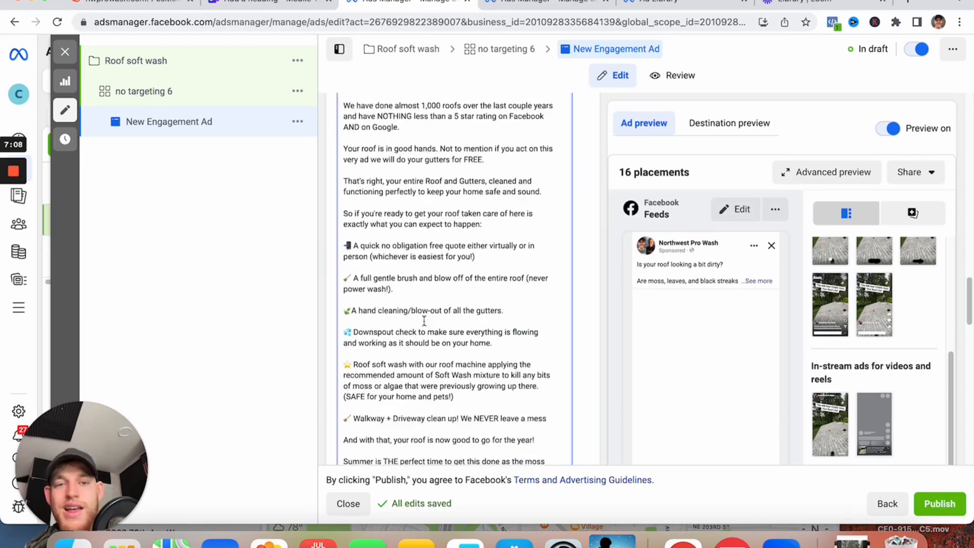
scroll(414, 319, up, 4)
scroll(414, 319, up, 10)
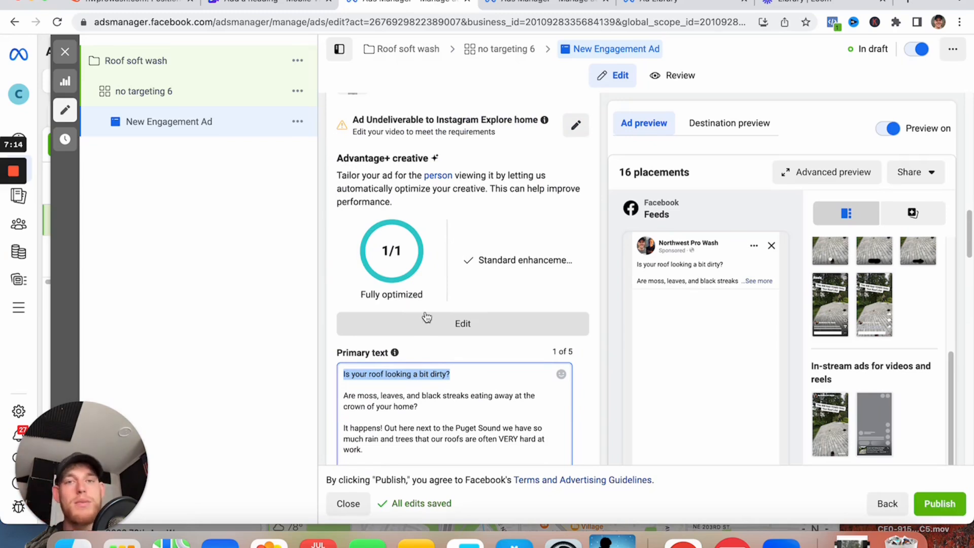
scroll(441, 324, down, 4)
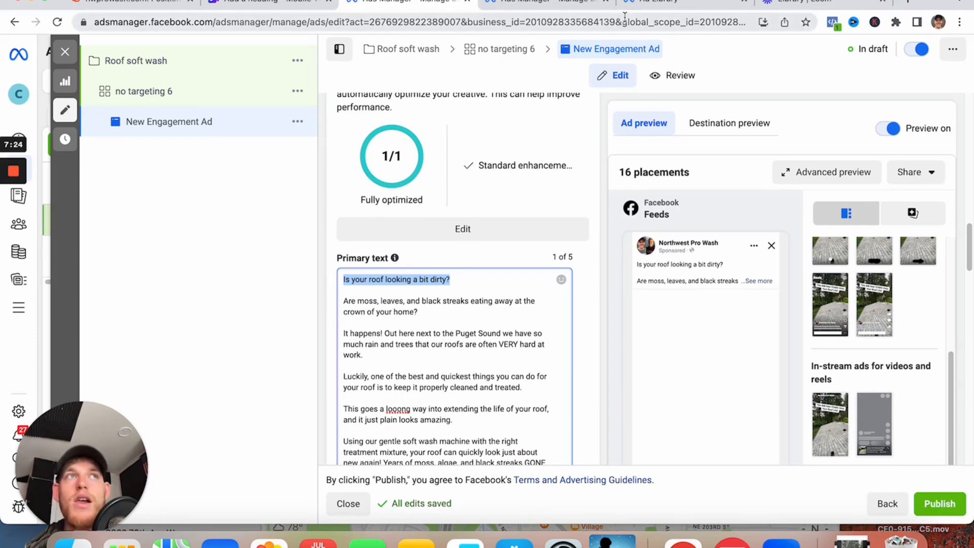
Step: Examine the primary text's opening hook line and the paragraphs that follow it, highlighting the hook
right_click(491, 147)
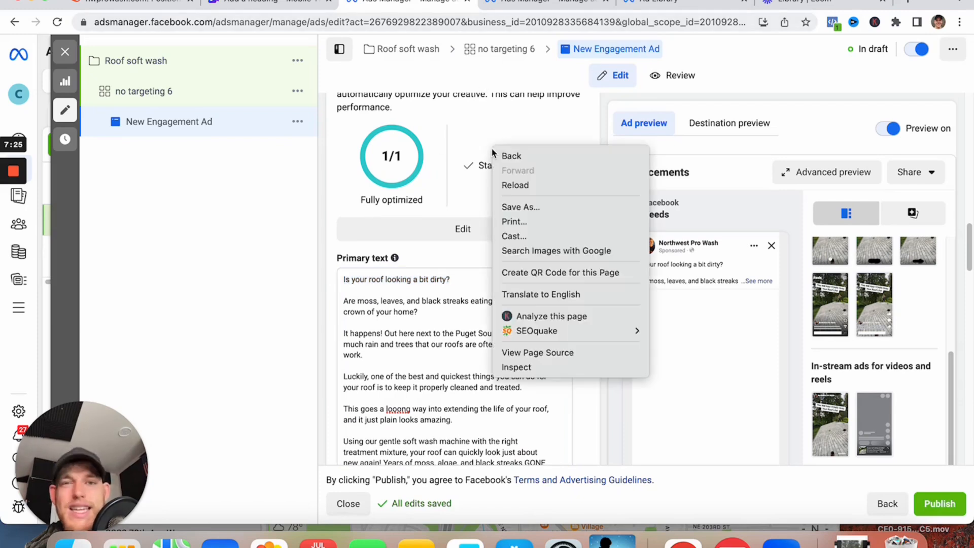
click(280, 241)
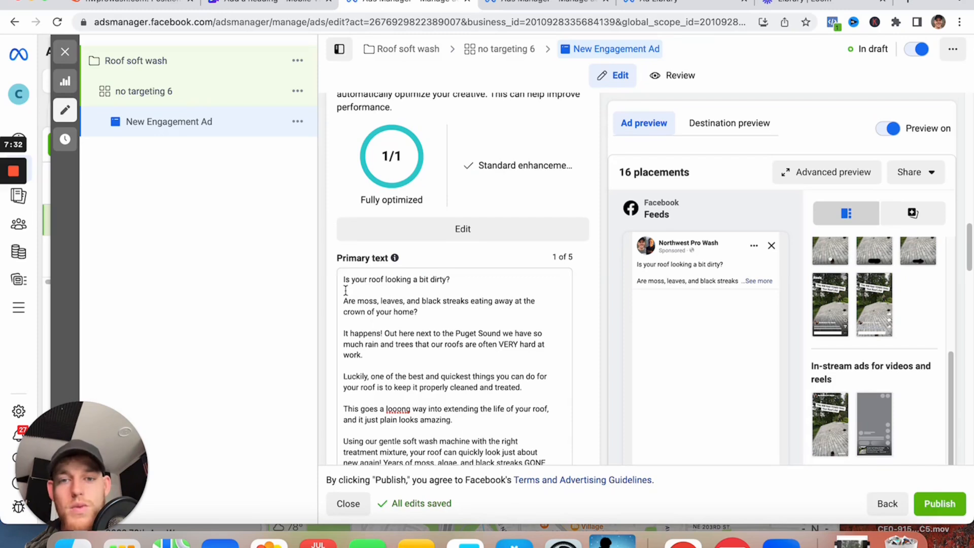
drag(344, 279, 446, 280)
scroll(423, 299, down, 3)
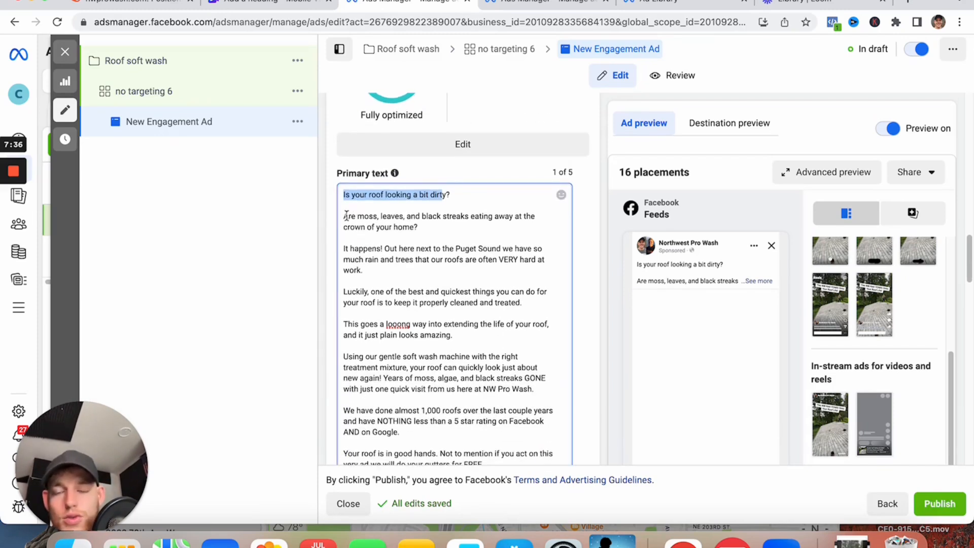
scroll(350, 217, down, 1)
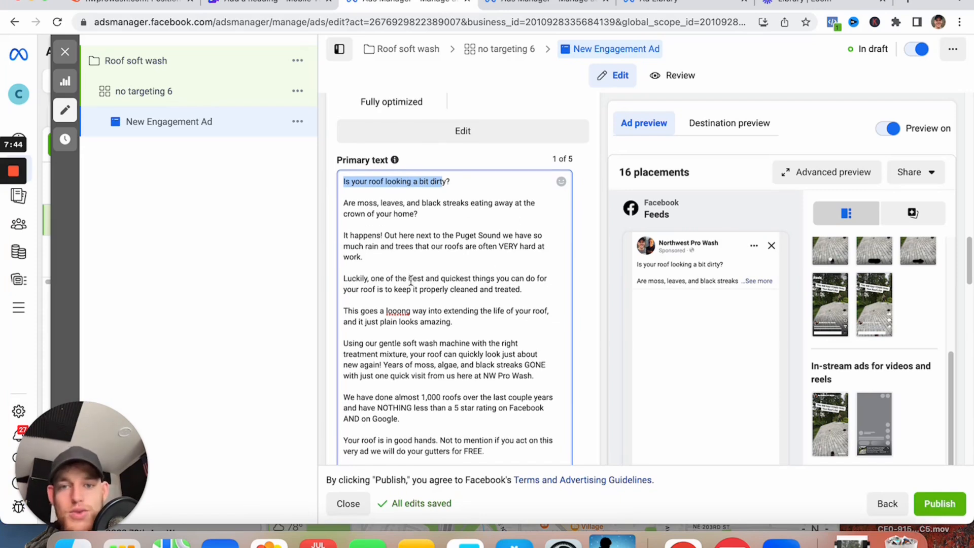
scroll(400, 259, down, 2)
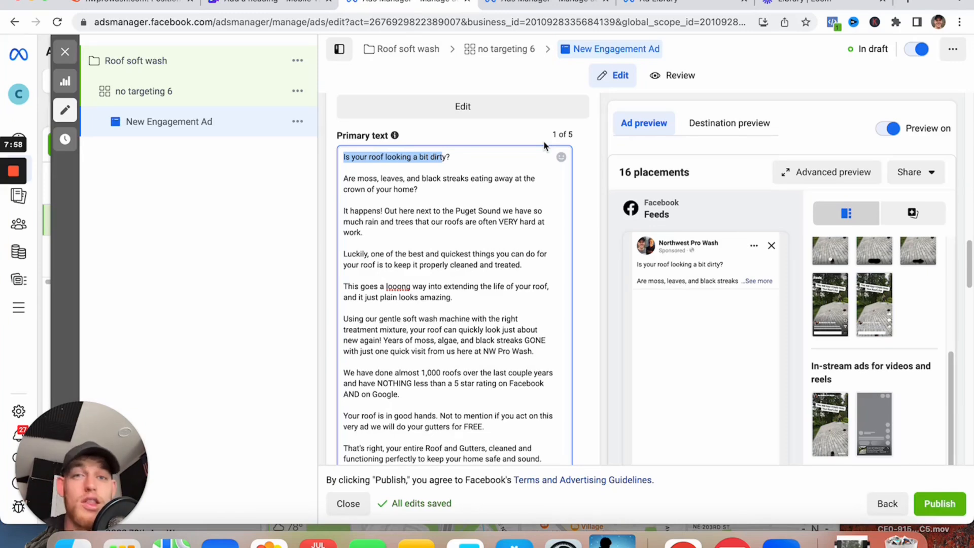
click(488, 78)
click(450, 151)
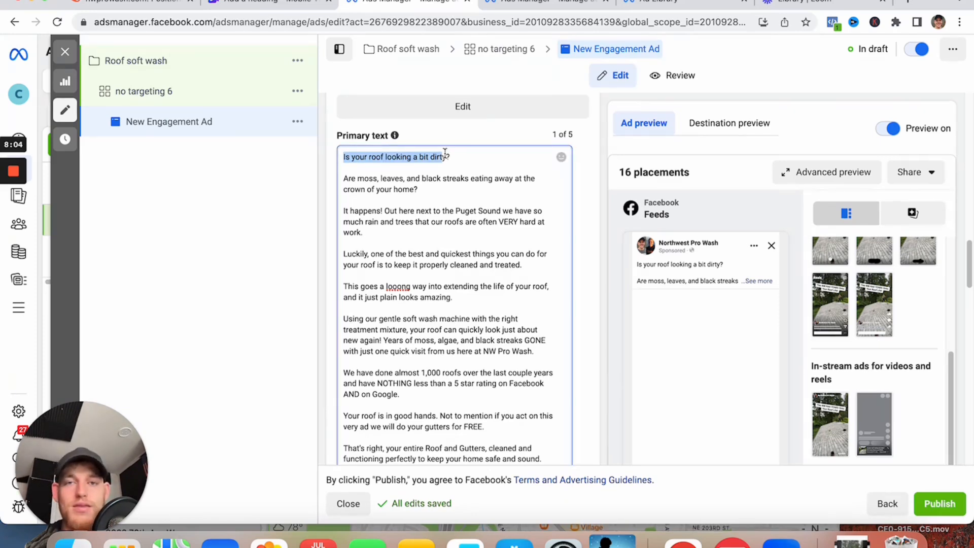
triple_click(390, 157)
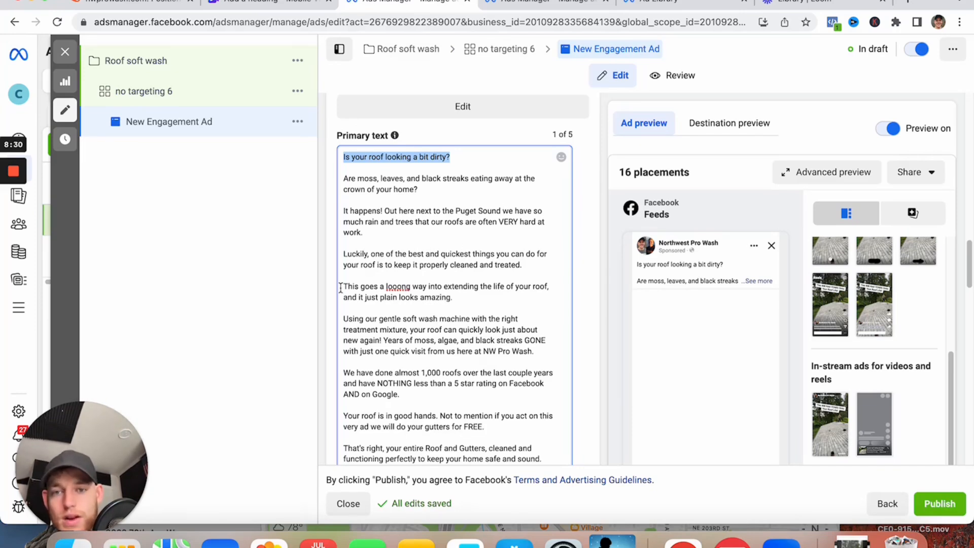
Step: Read through the primary text from the Puget Sound paragraph to the list of included roof and gutter services
scroll(489, 281, down, 3)
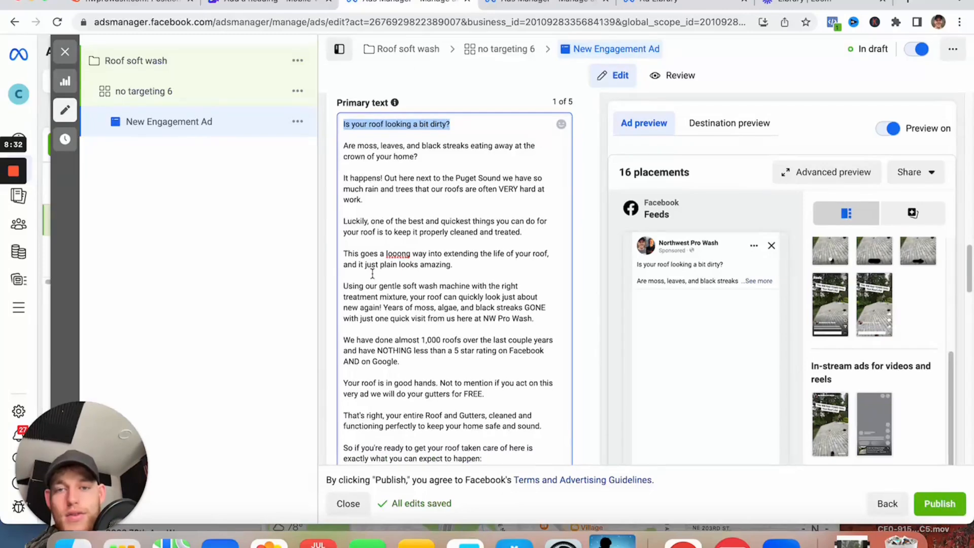
scroll(355, 258, down, 2)
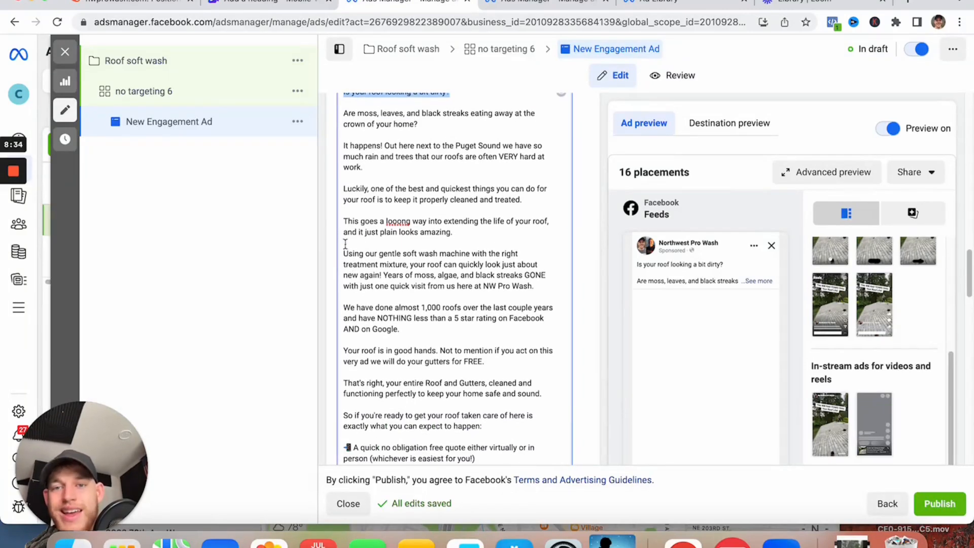
scroll(402, 257, down, 3)
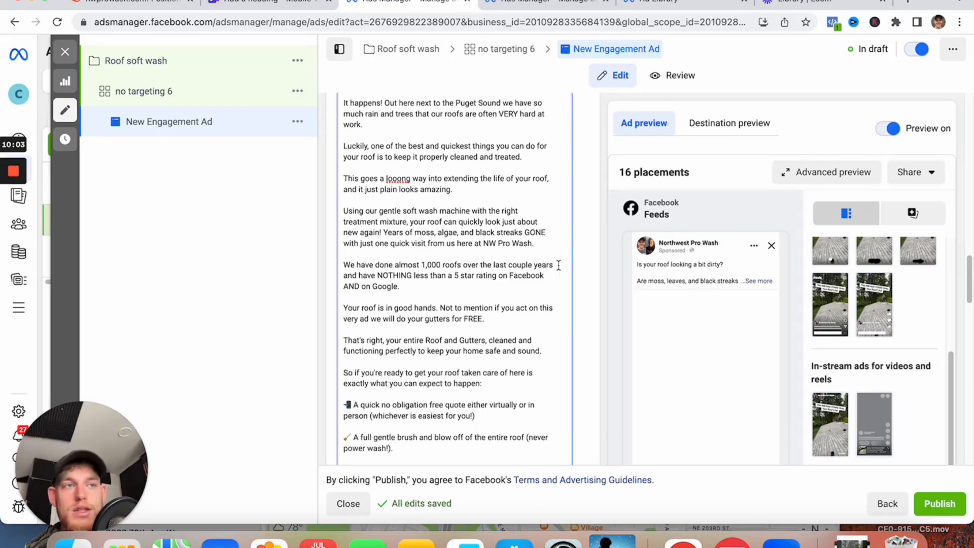
scroll(482, 320, down, 1)
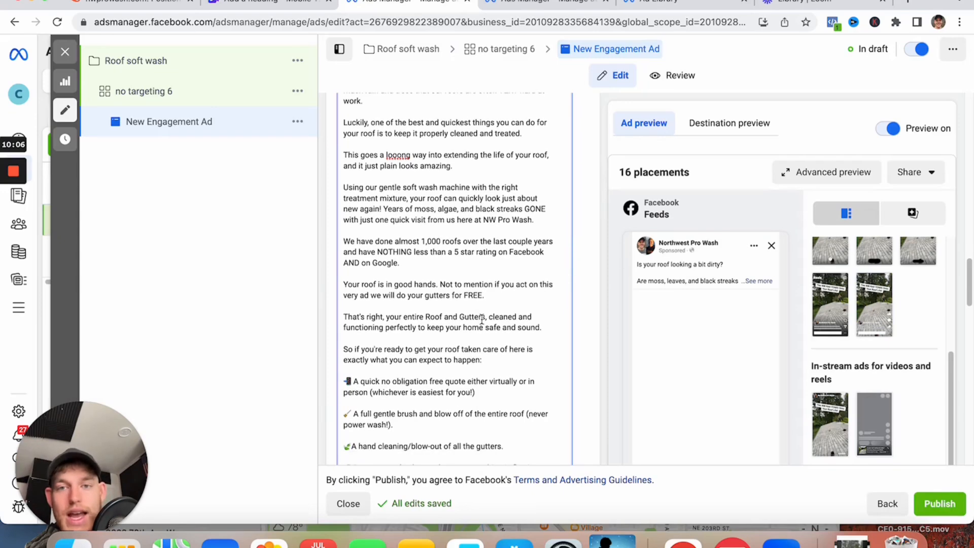
scroll(469, 328, down, 2)
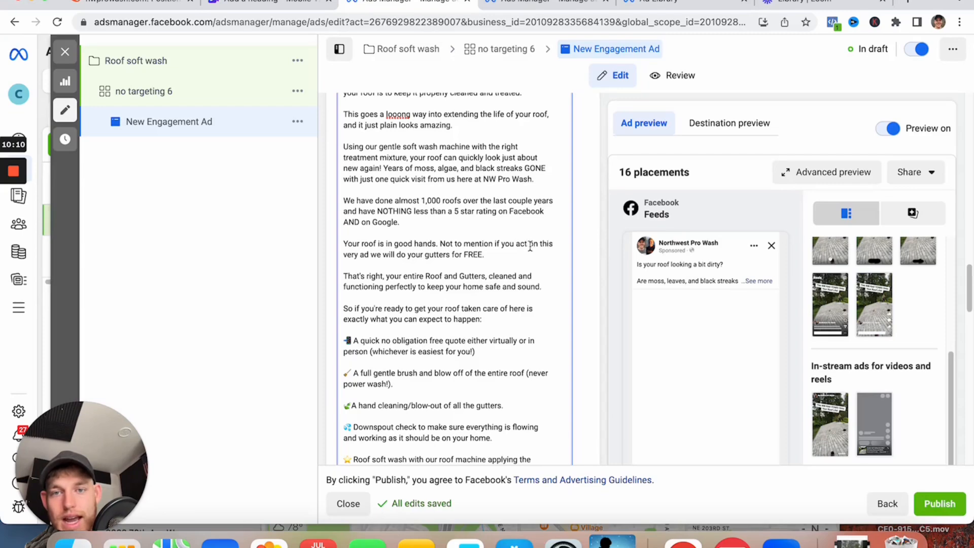
scroll(481, 252, down, 1)
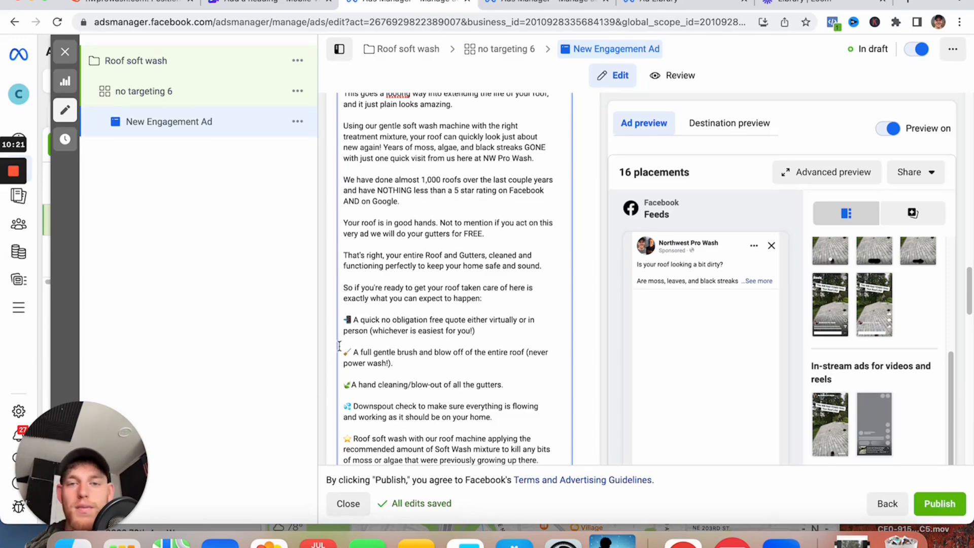
scroll(368, 307, down, 3)
Step: Replace the ad's default headline with "FREE Roof and Gutter Clean!"
scroll(457, 249, down, 15)
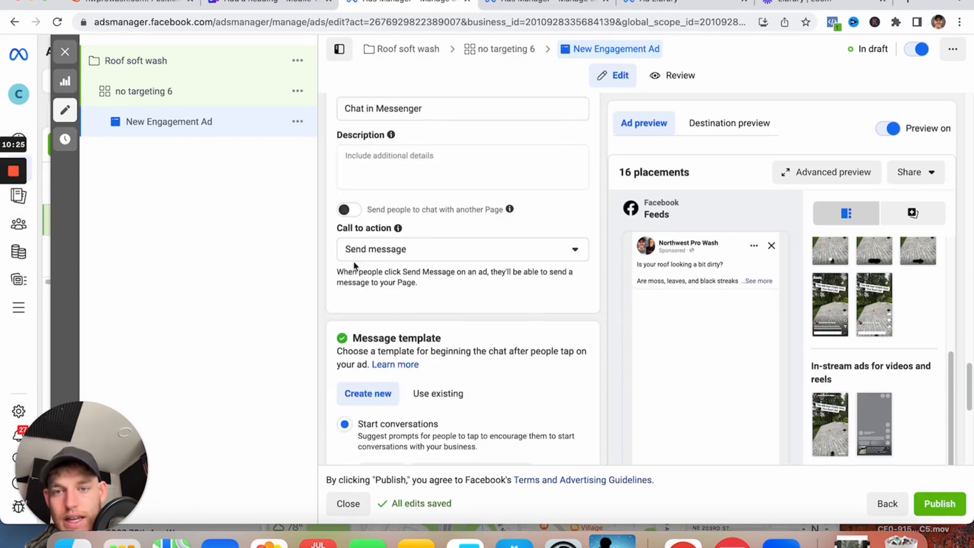
scroll(429, 148, up, 1)
triple_click(422, 119)
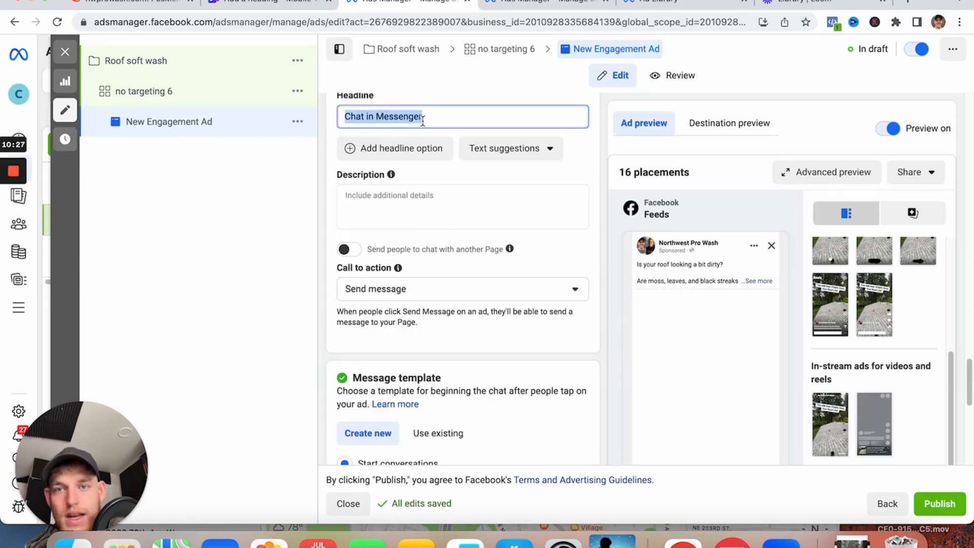
text(FR)
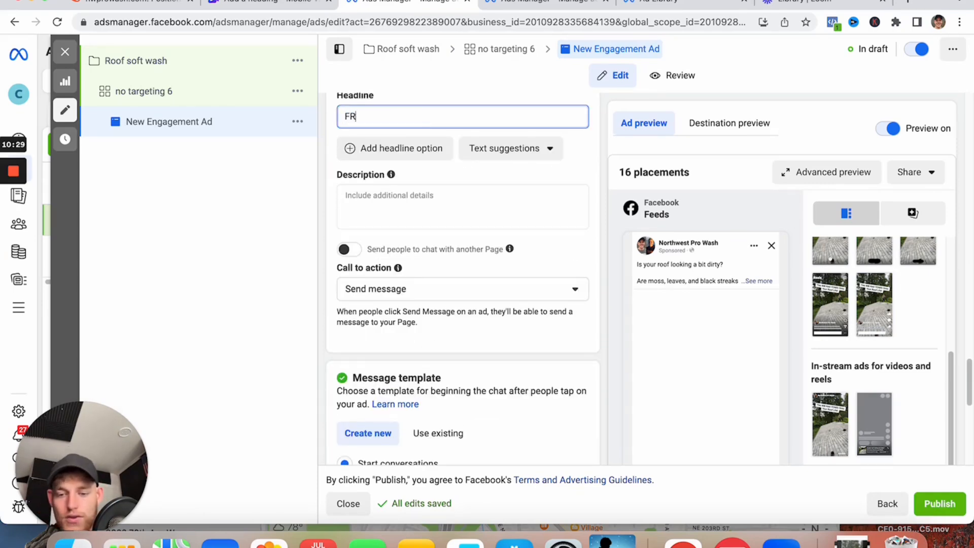
text(EE Roof and )
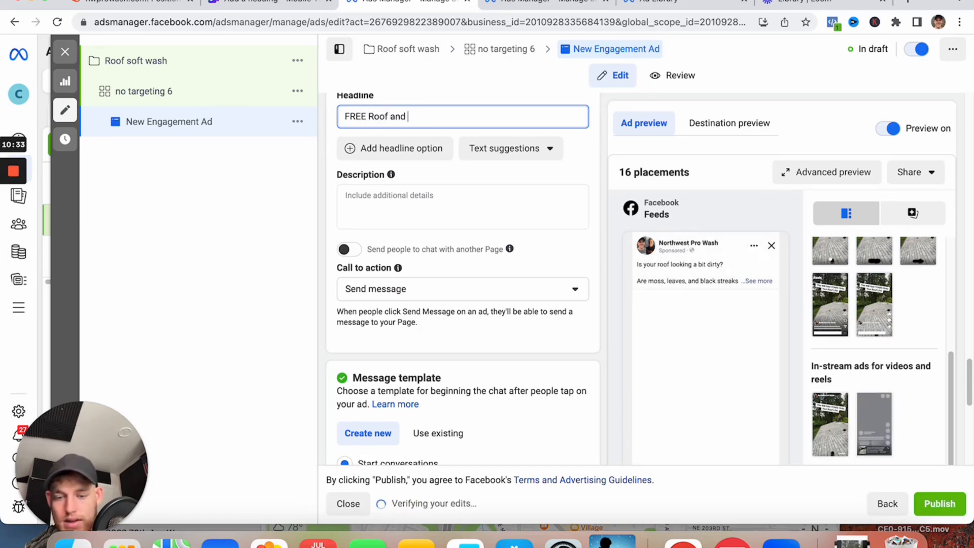
text(Gutter Clean!)
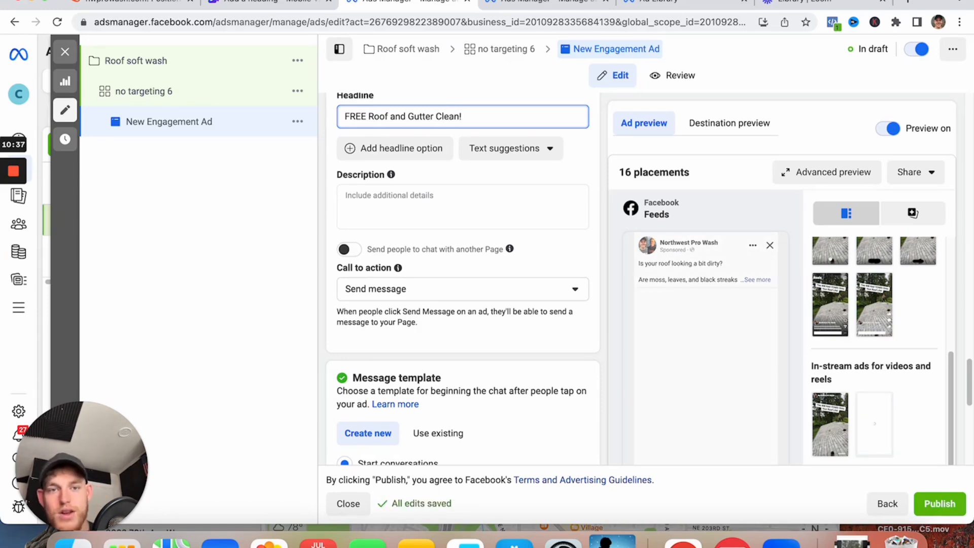
Step: Check how the ad appears in the Facebook Feeds, Instagram Feed and Marketplace placements using the advanced preview
scroll(817, 262, up, 1)
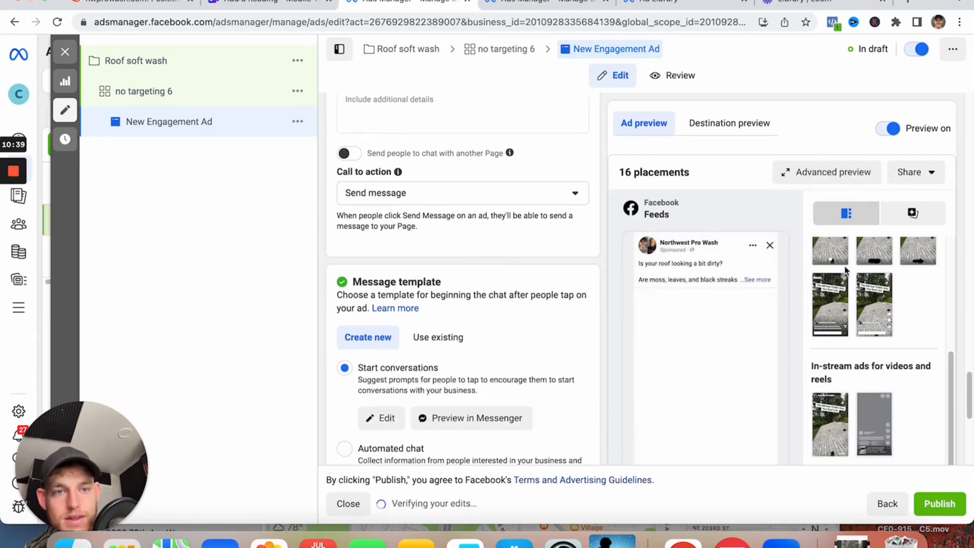
click(830, 269)
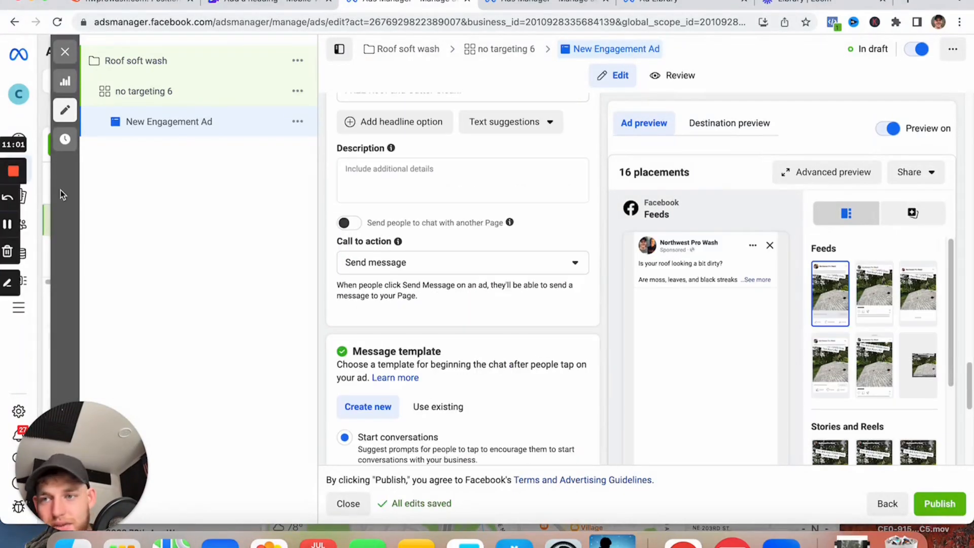
click(828, 172)
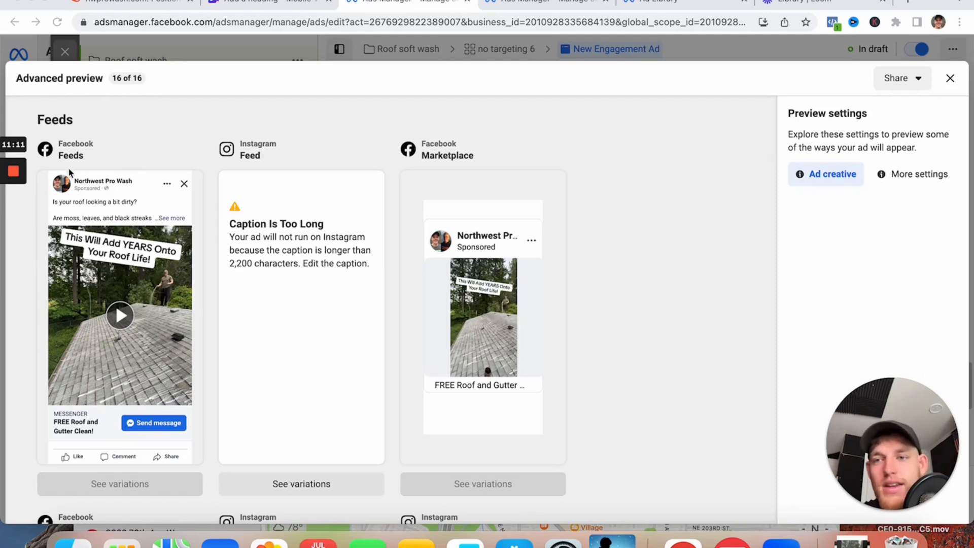
click(950, 78)
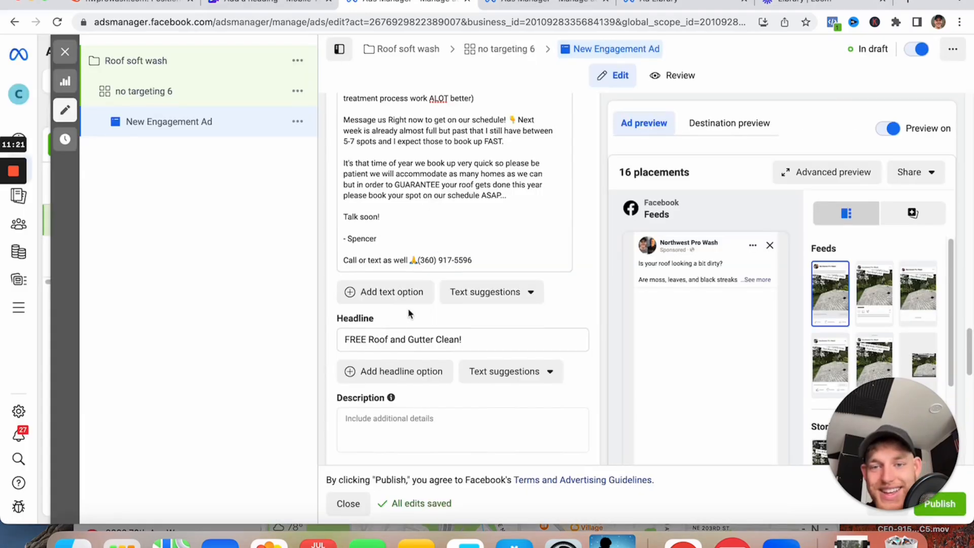
Step: Replace the word "Roof" in the headline with "Gutter Clean with Roof Wash!"
click(401, 337)
key(BackSpace)
key(BackSpace)
key(BackSpace)
key(BackSpace)
key(BackSpace)
text(Gutter)
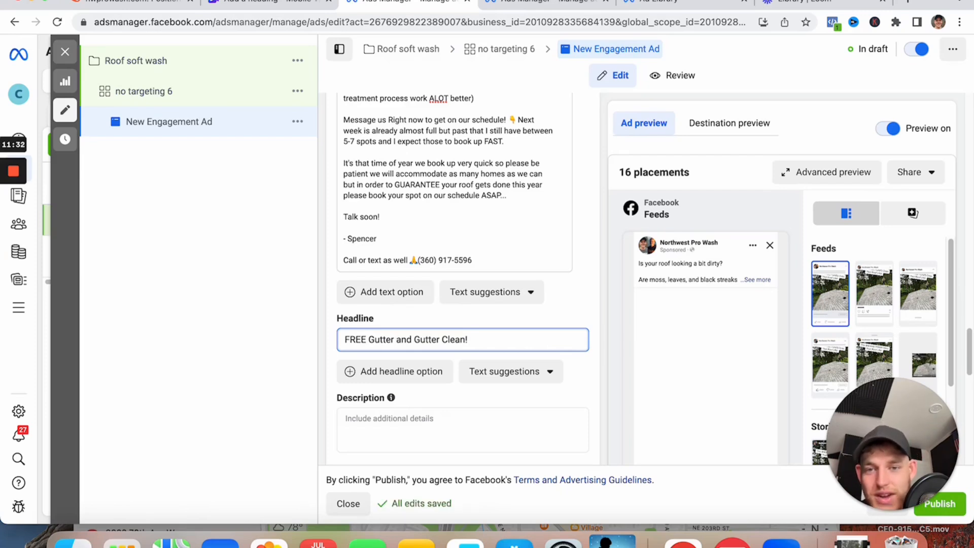
text(Clean )
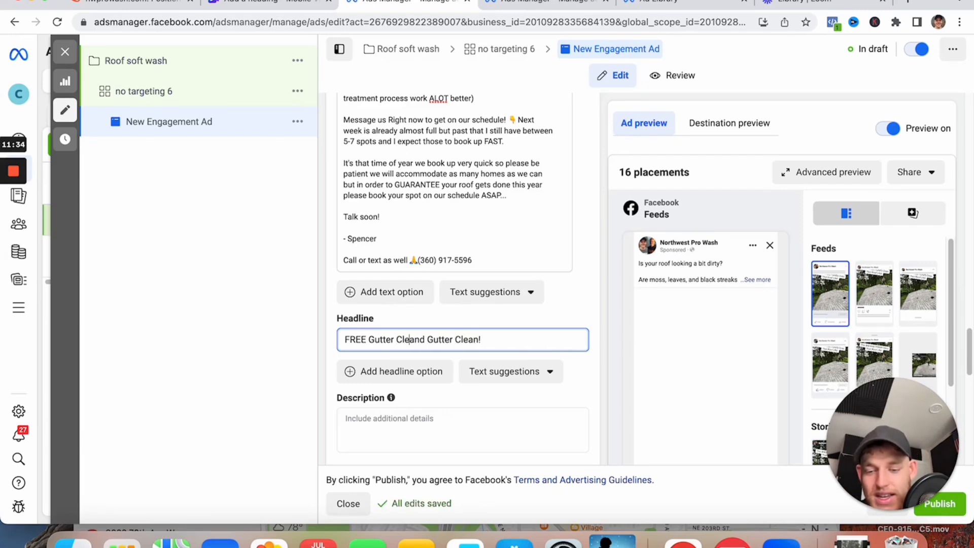
text(with Roof W)
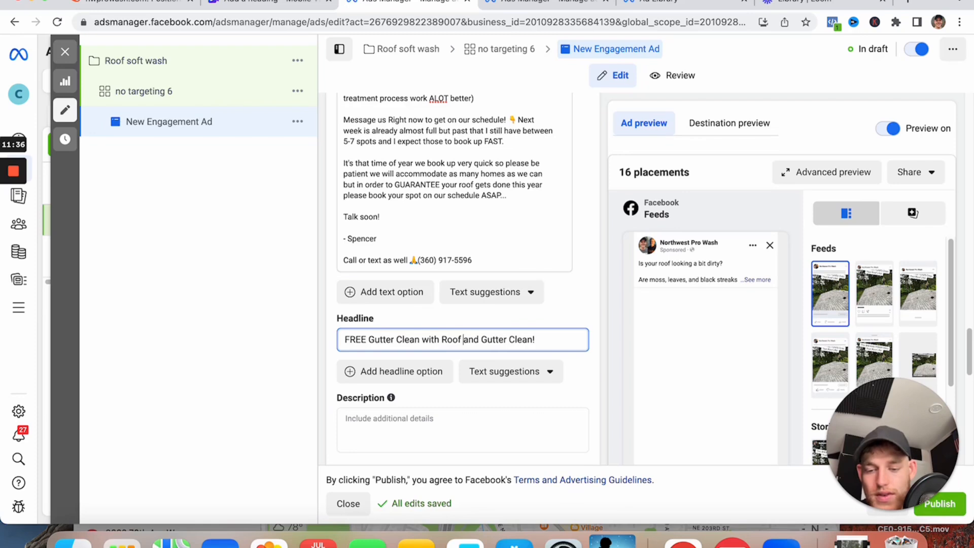
text(ash!)
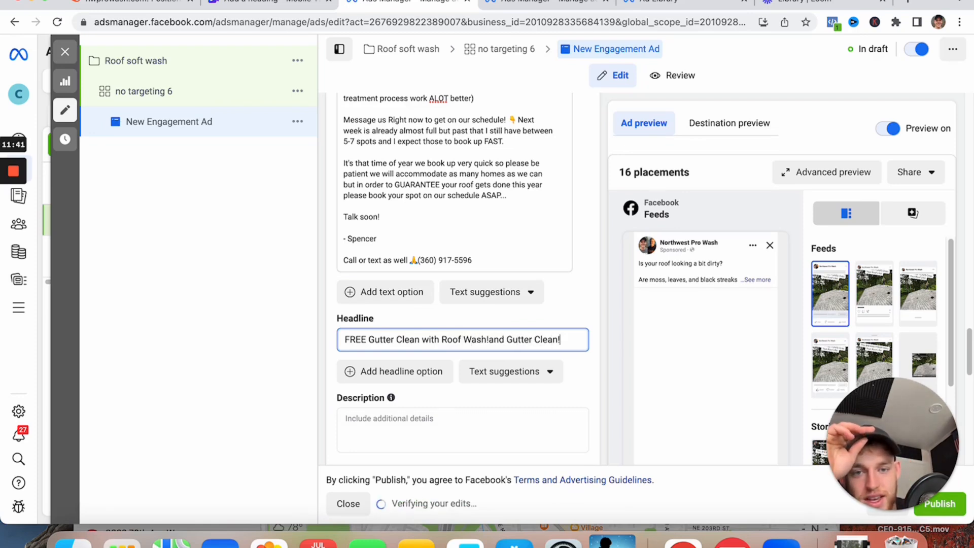
Step: Remove the leftover "and Gutter Clean!" from the end so the headline reads "FREE Gutter Clean with Roof Wash!"
key(BackSpace)
key(BackSpace)
key(BackSpace)
key(BackSpace)
key(BackSpace)
key(BackSpace)
key(BackSpace)
key(BackSpace)
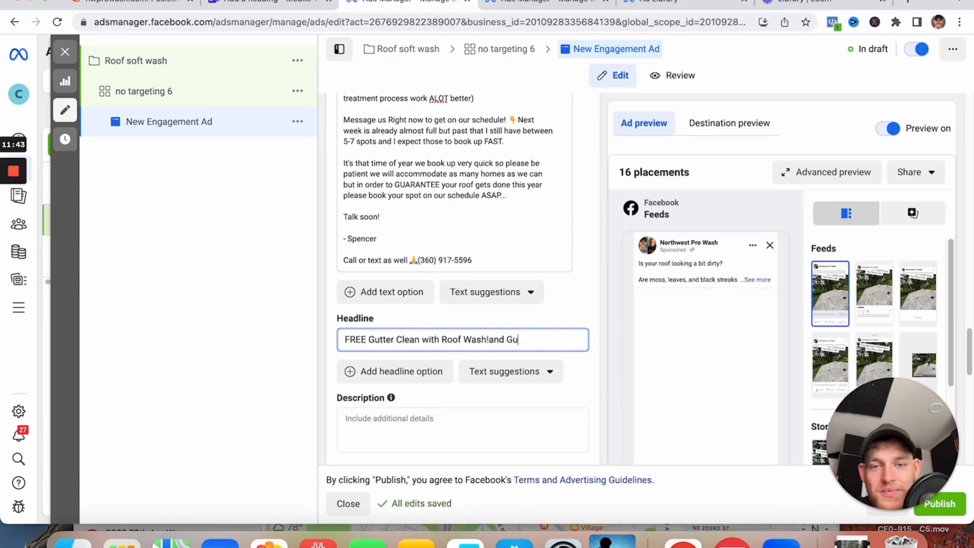
key(BackSpace)
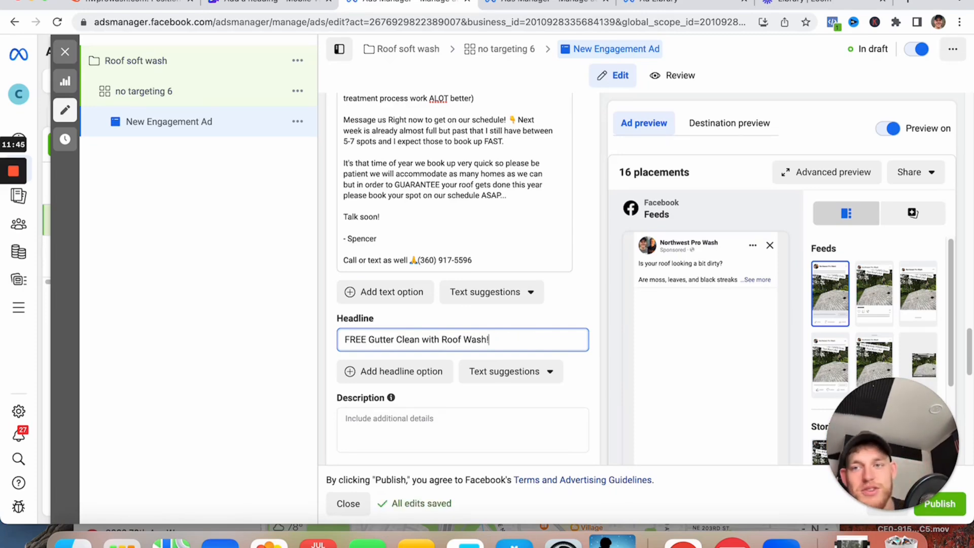
Step: Rename the ad as "free gutter"
scroll(433, 190, up, 20)
triple_click(437, 154)
text(free gutter)
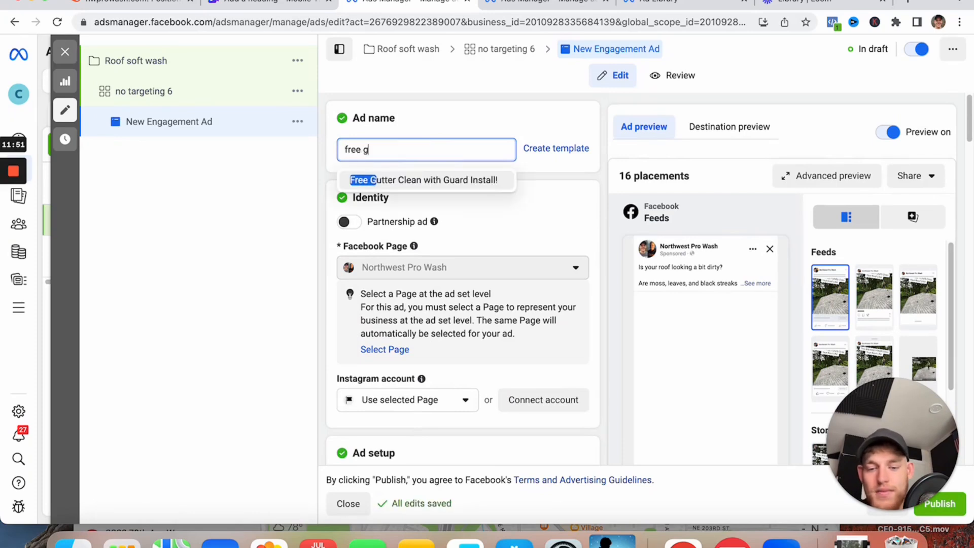
click(459, 125)
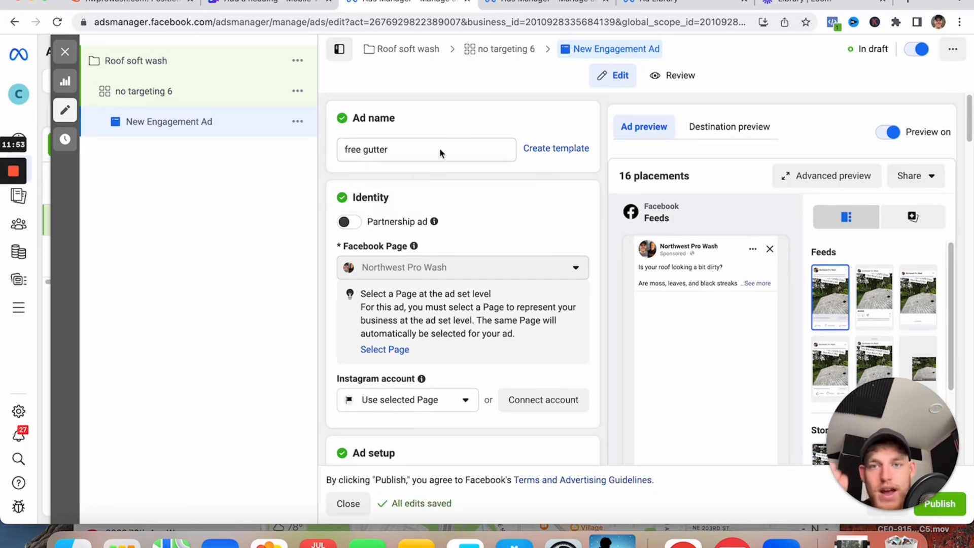
Step: Duplicate the "free gutter" ad once within the original campaign, keeping existing reactions, comments and shares shown
scroll(487, 319, down, 10)
scroll(487, 319, down, 5)
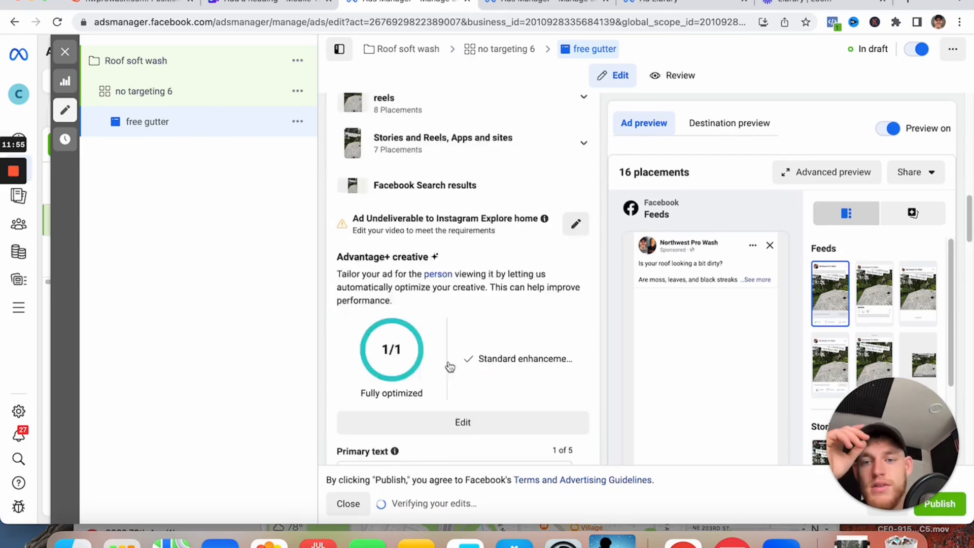
click(298, 121)
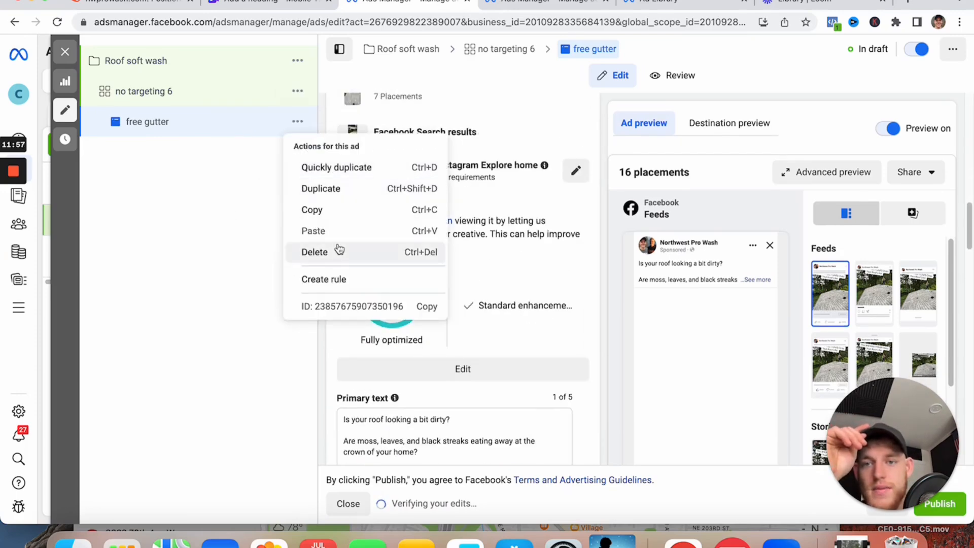
click(313, 188)
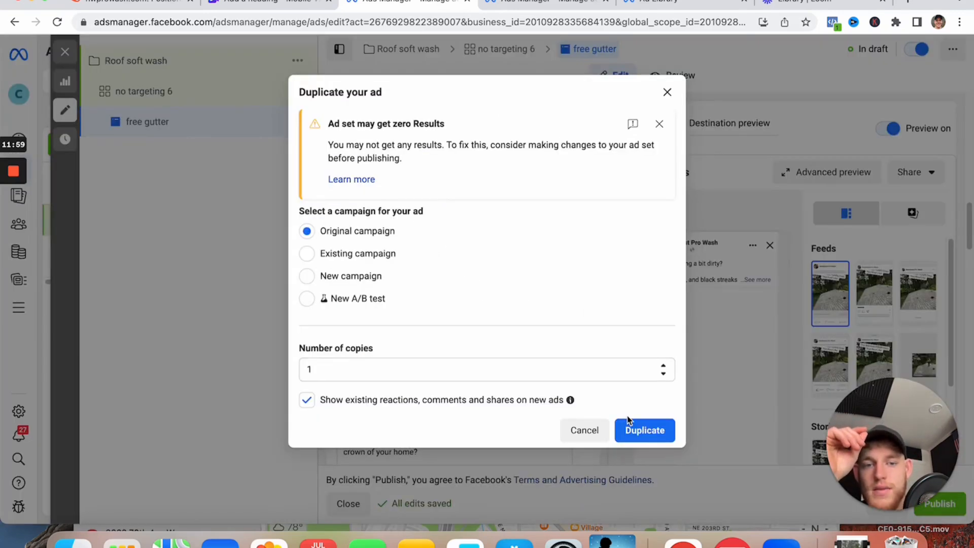
click(642, 431)
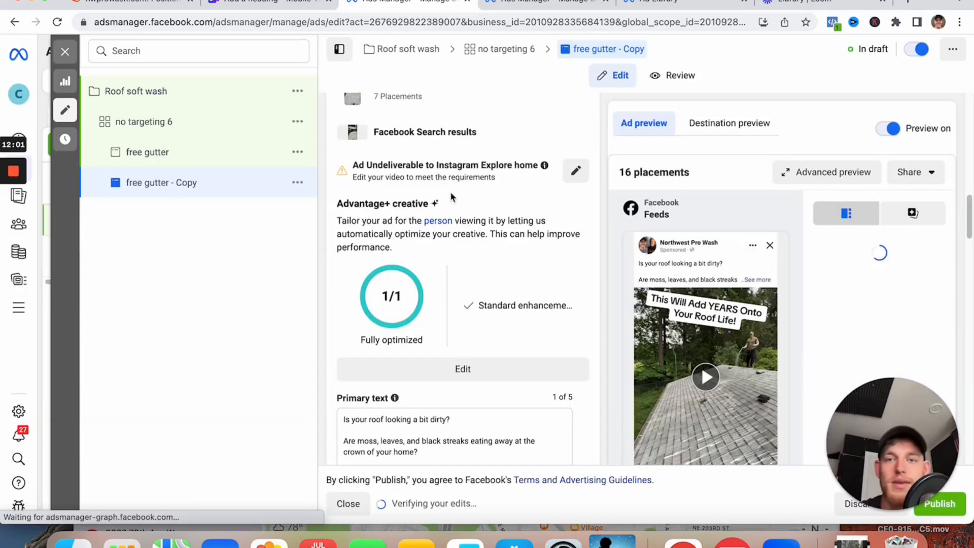
Step: Rename the duplicated ad as "emoji"
scroll(510, 227, up, 2)
scroll(510, 227, up, 5)
click(443, 151)
key(super+a)
text(emoji)
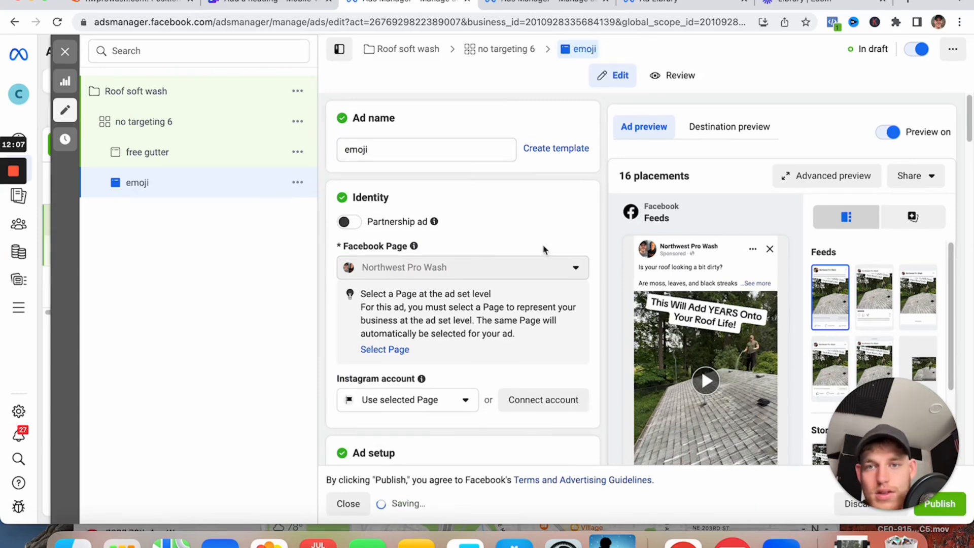
Step: Add a stopwatch emoji before the "emoji" ad's headline and a water droplets emoji after it
scroll(483, 348, down, 15)
scroll(362, 361, down, 5)
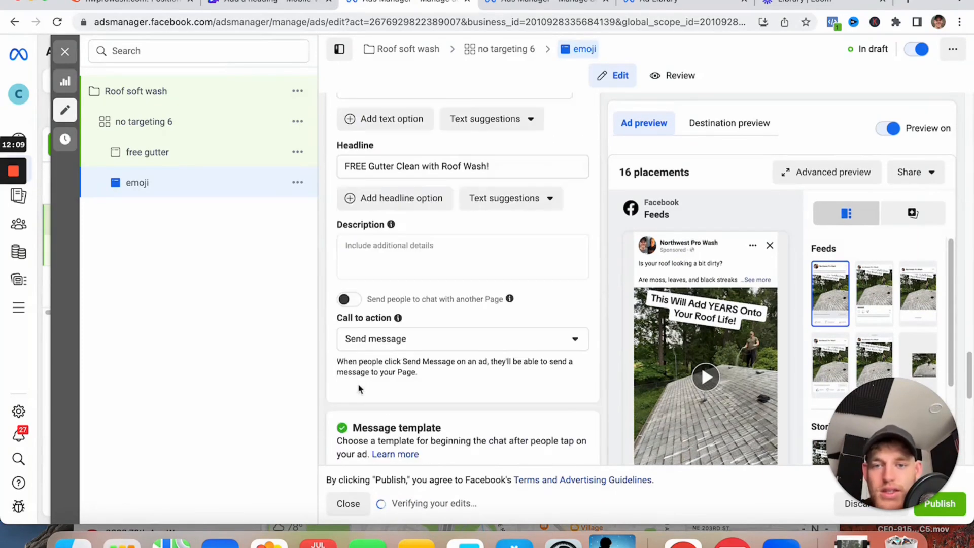
click(346, 166)
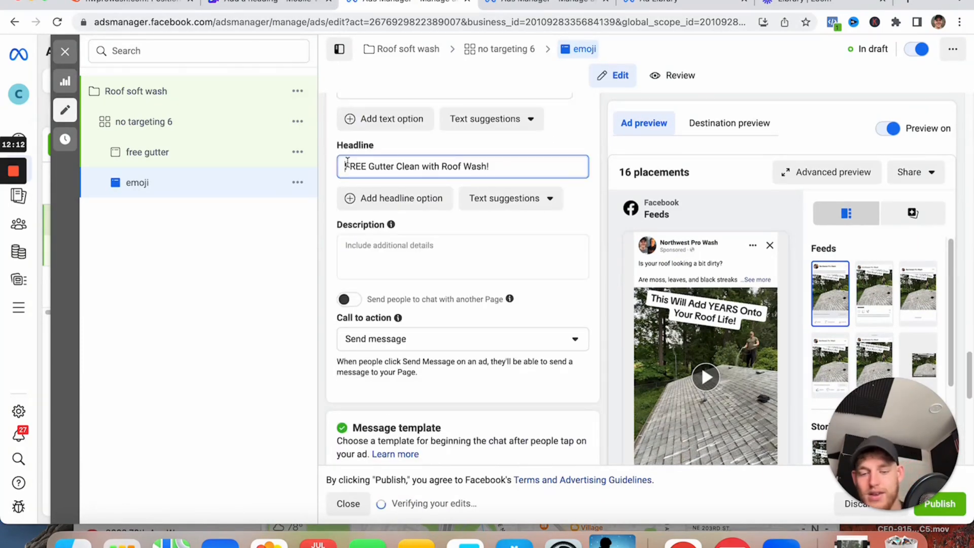
key(ctrl+super+space)
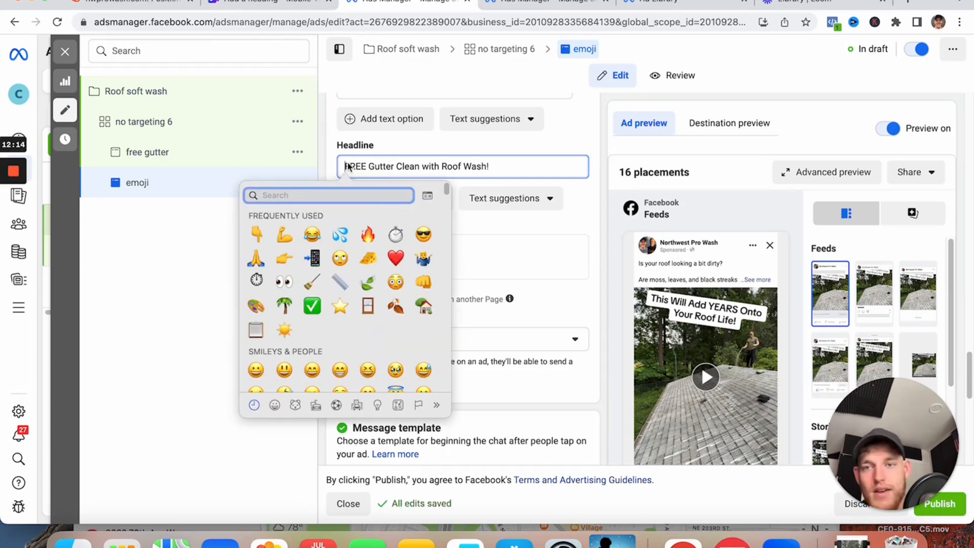
click(393, 236)
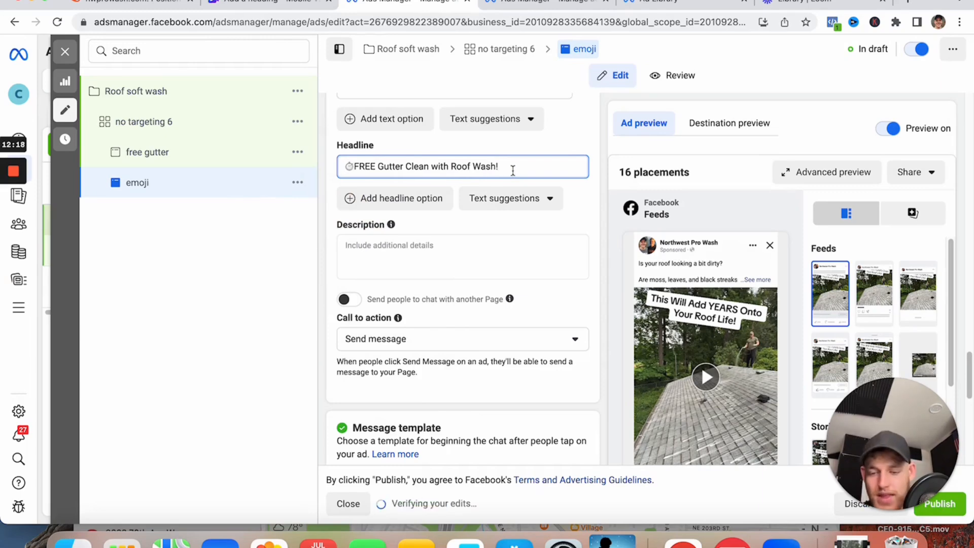
key(ctrl+super+space)
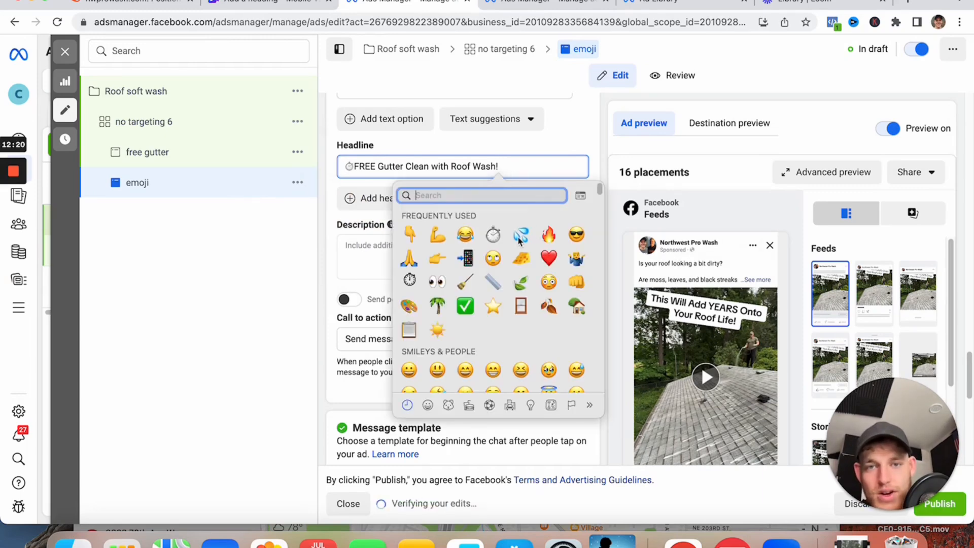
key(Return)
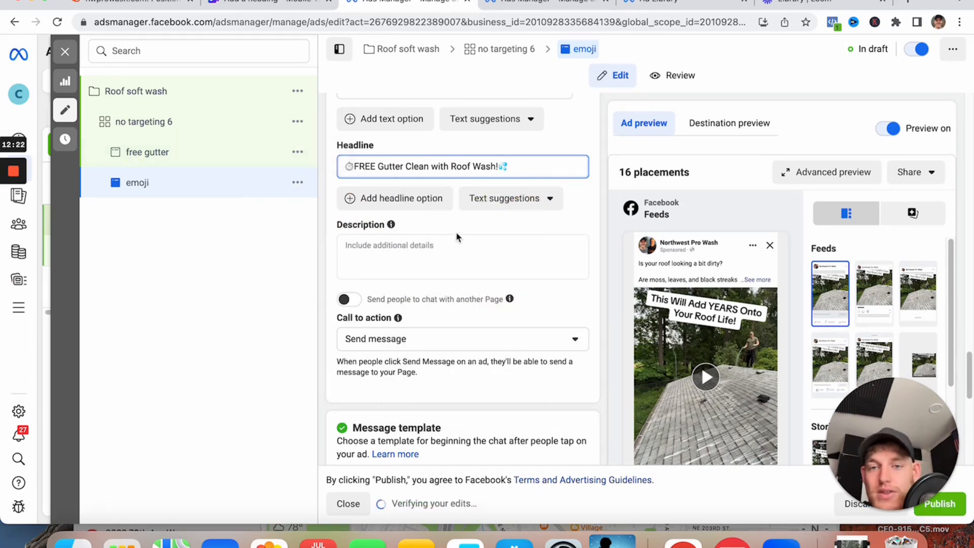
scroll(516, 273, down, 5)
scroll(349, 205, up, 10)
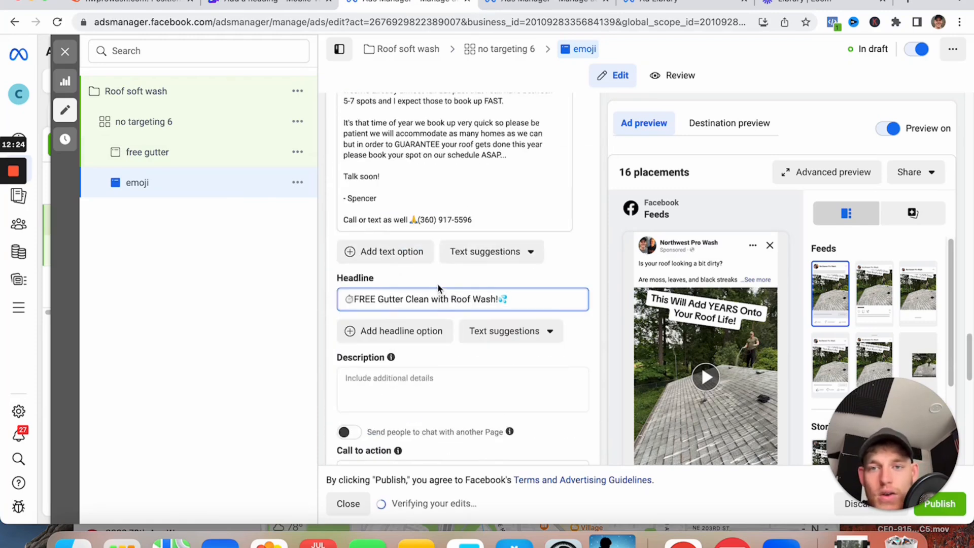
Step: Examine the "emoji" ad's primary text, focusing on the closing paragraphs from "Message us Right now to get on our schedule!" to the sign-off
scroll(350, 205, up, 3)
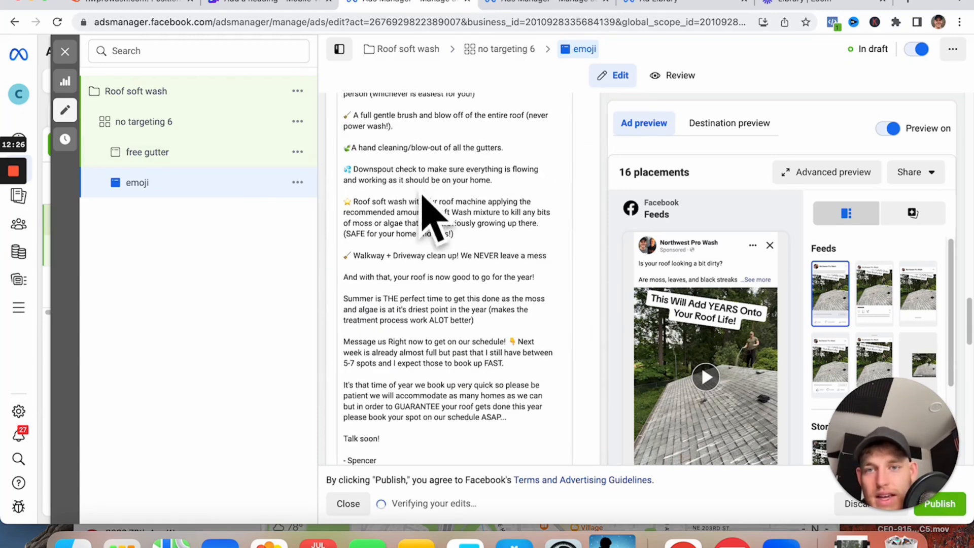
scroll(395, 148, up, 5)
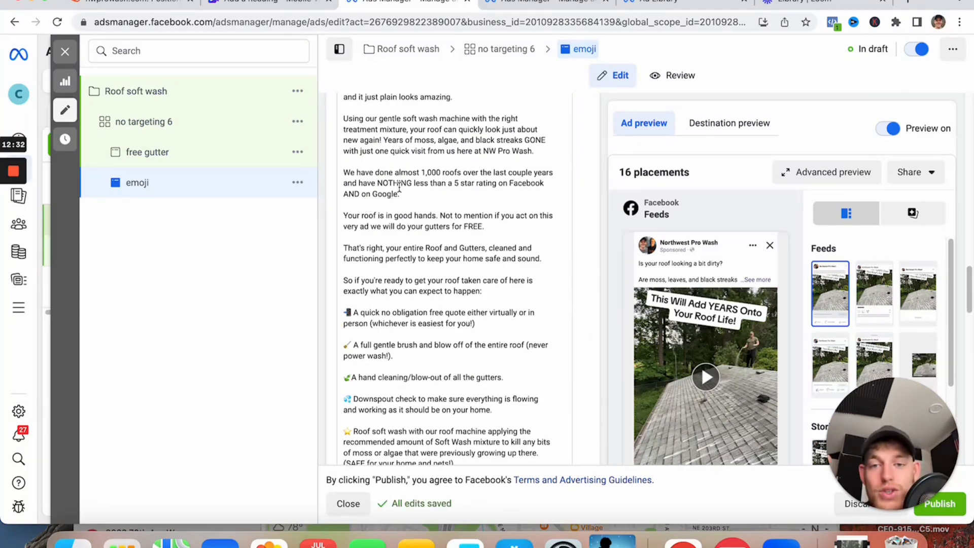
scroll(441, 152, up, 4)
scroll(449, 169, down, 7)
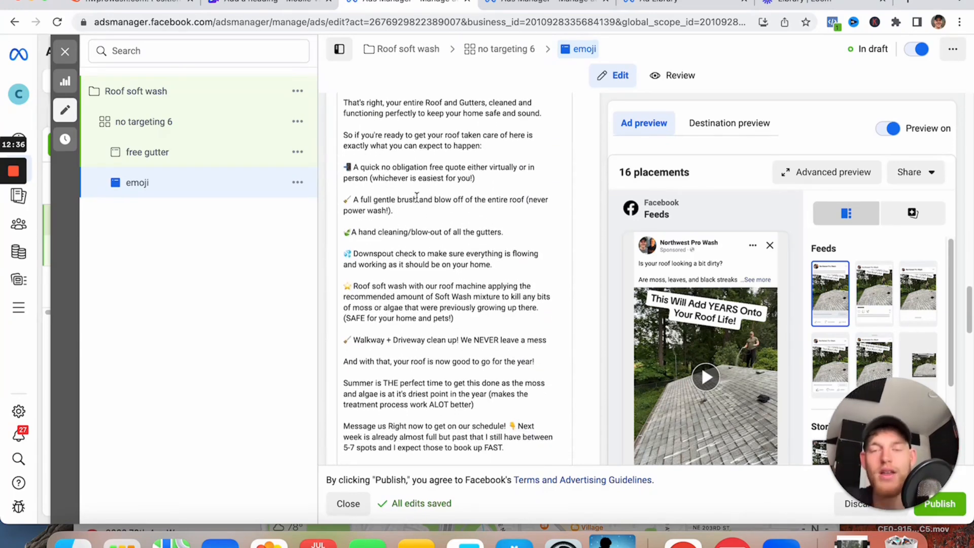
scroll(446, 245, down, 4)
drag(350, 241, 426, 385)
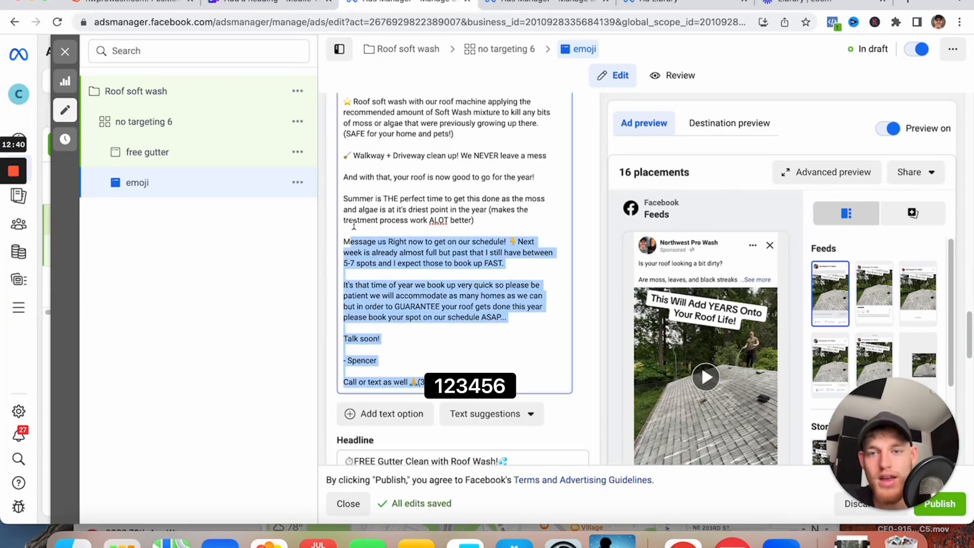
drag(344, 242, 526, 403)
scroll(505, 329, up, 2)
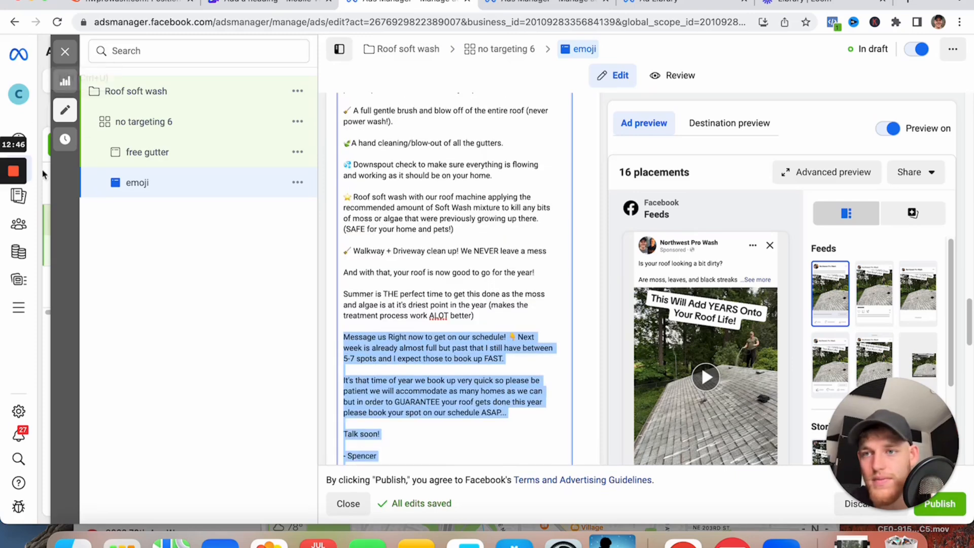
mouse_move(13, 201)
click(12, 229)
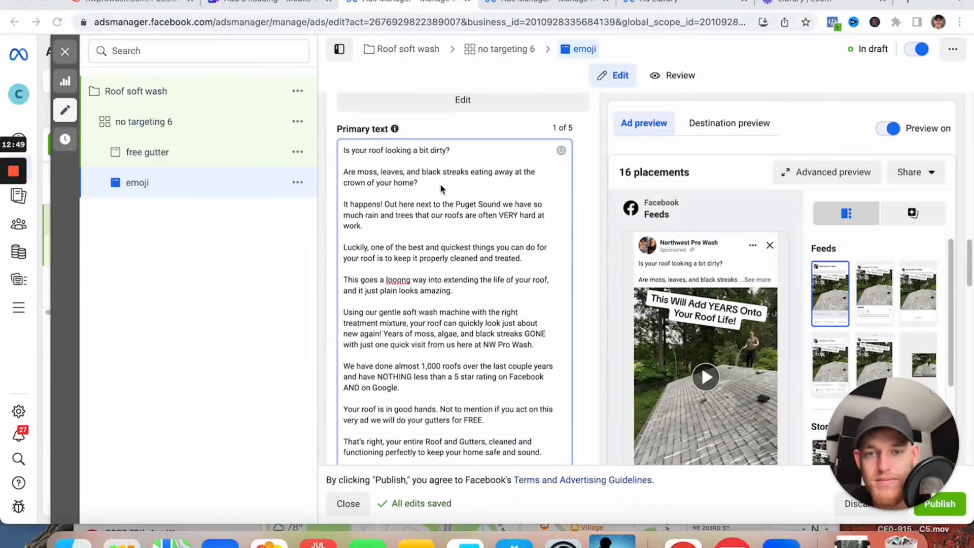
Step: Read through the "emoji" ad's primary text from the opening question about a dirty roof down to the closing call to action
scroll(440, 189, down, 2)
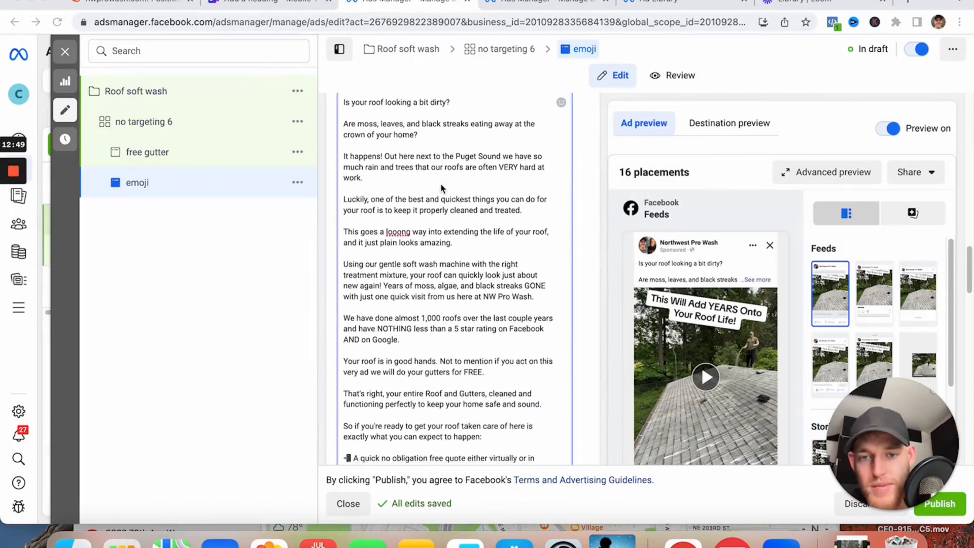
scroll(507, 188, down, 1)
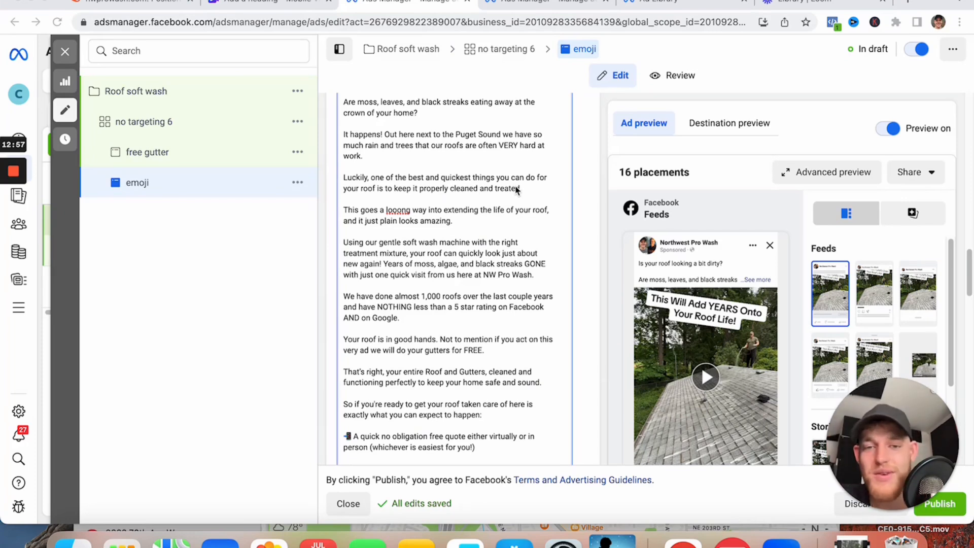
scroll(510, 194, down, 1)
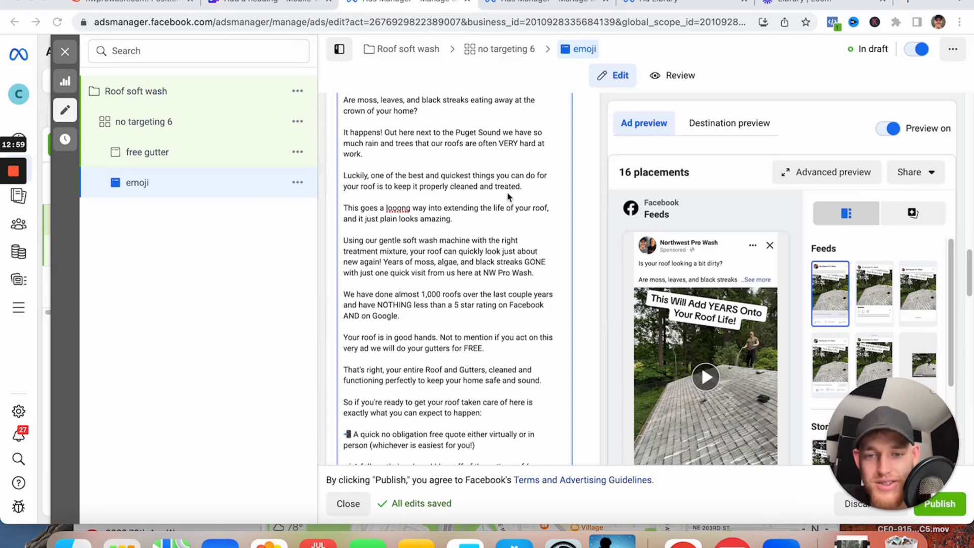
scroll(510, 194, down, 3)
scroll(502, 206, down, 3)
scroll(481, 288, down, 5)
scroll(480, 289, down, 3)
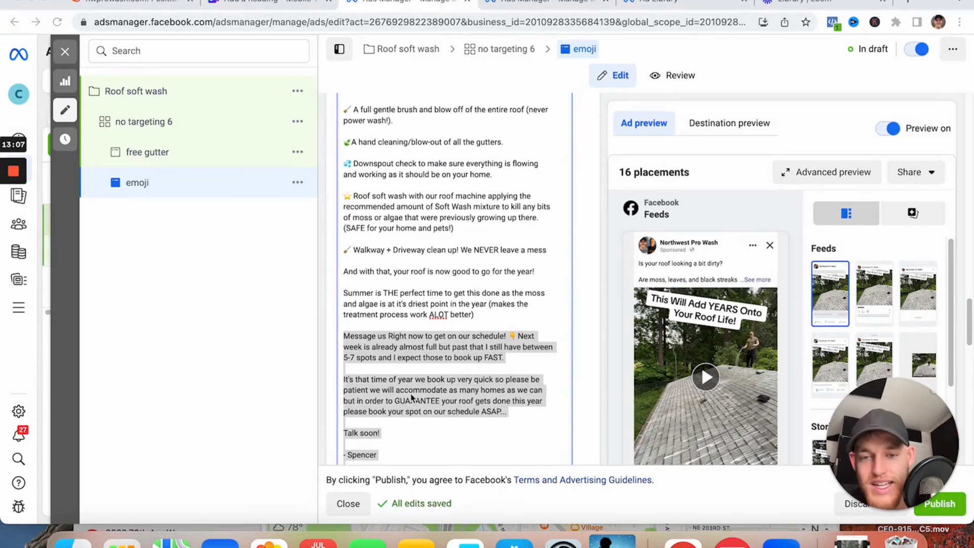
scroll(391, 242, up, 19)
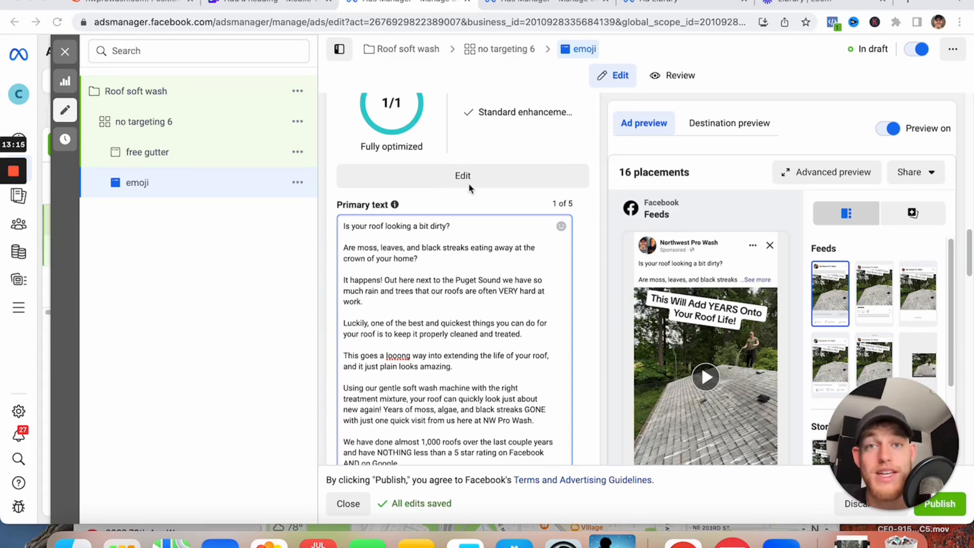
Step: Examine the emoji-marked list of service steps in the primary text, including the free quote, gentle brush and gutter cleaning lines
scroll(402, 383, down, 2)
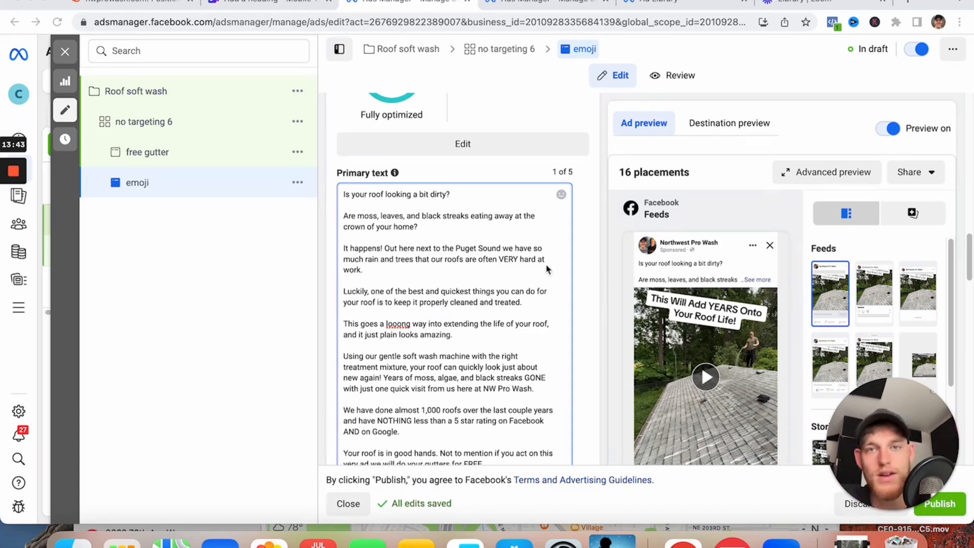
scroll(579, 238, down, 1)
scroll(460, 260, down, 5)
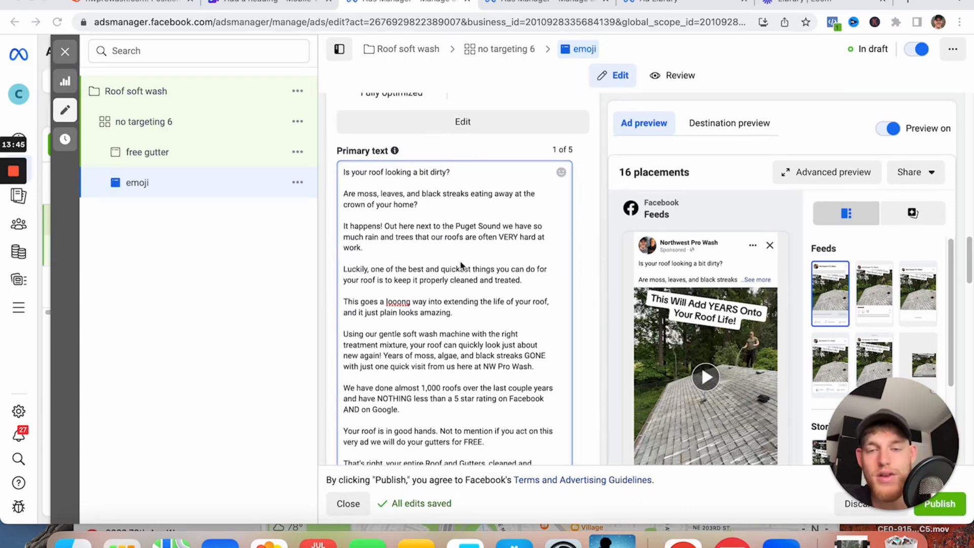
scroll(466, 267, down, 5)
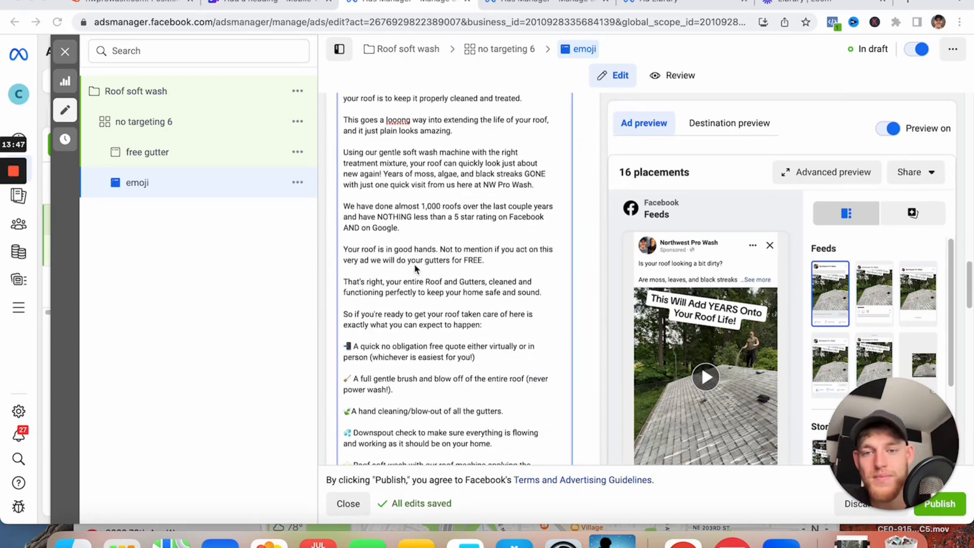
scroll(464, 251, down, 3)
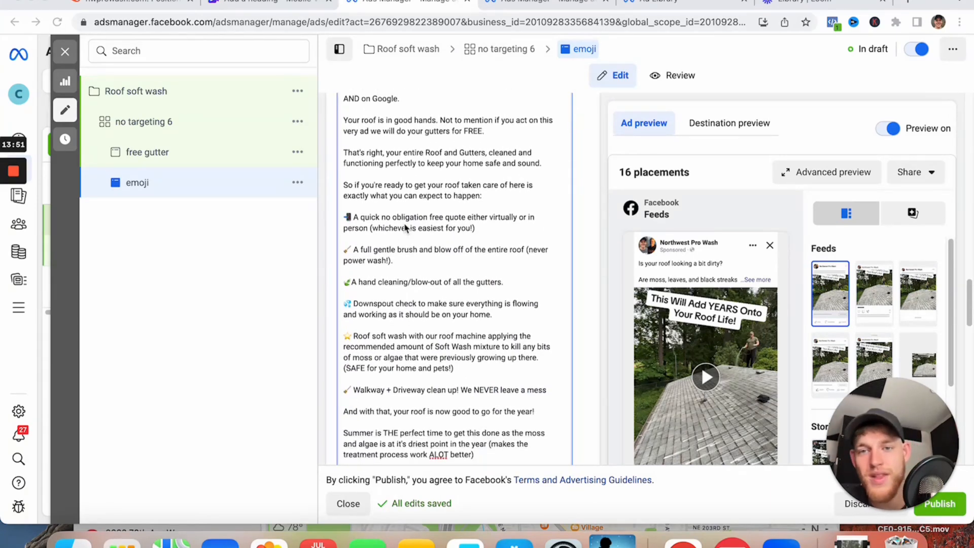
scroll(389, 196, down, 1)
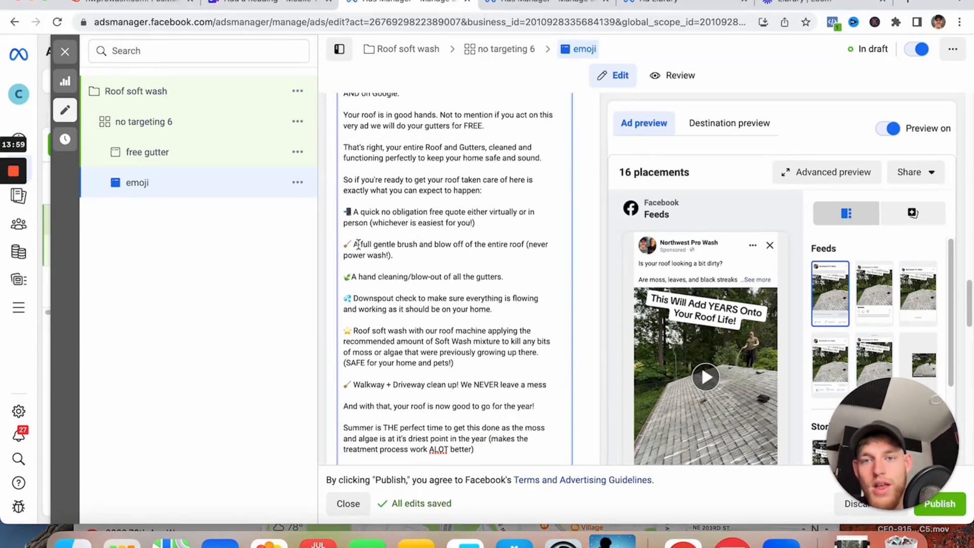
drag(359, 245, 522, 267)
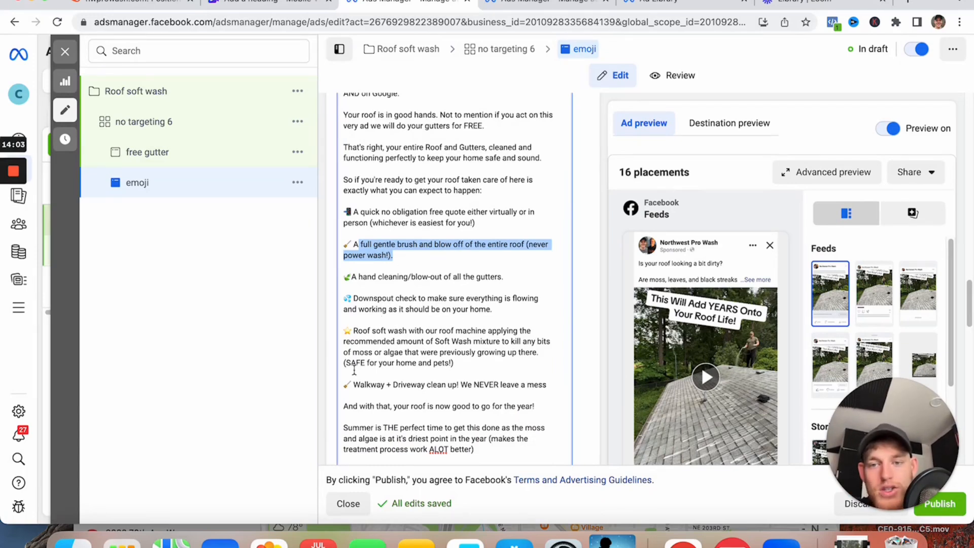
click(384, 212)
click(401, 227)
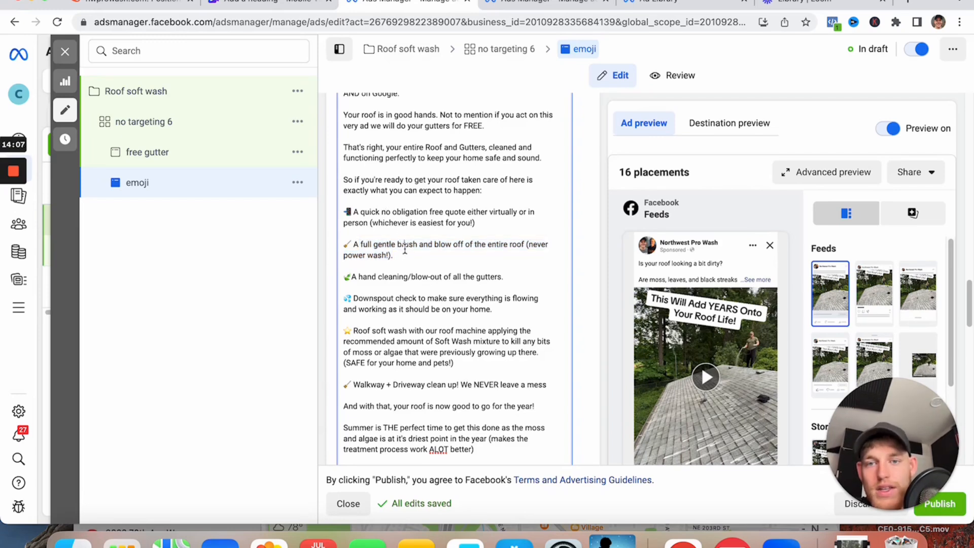
click(406, 284)
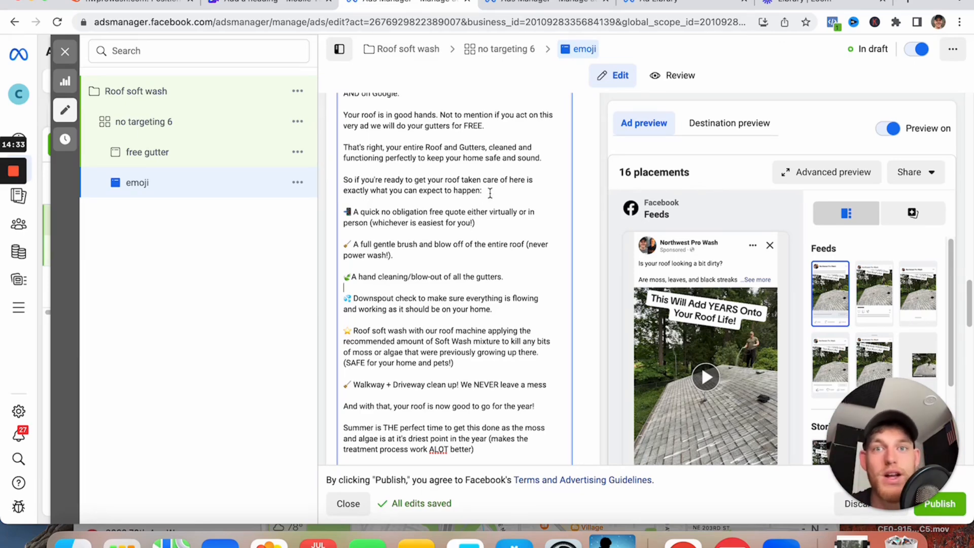
scroll(488, 210, down, 1)
scroll(453, 242, down, 3)
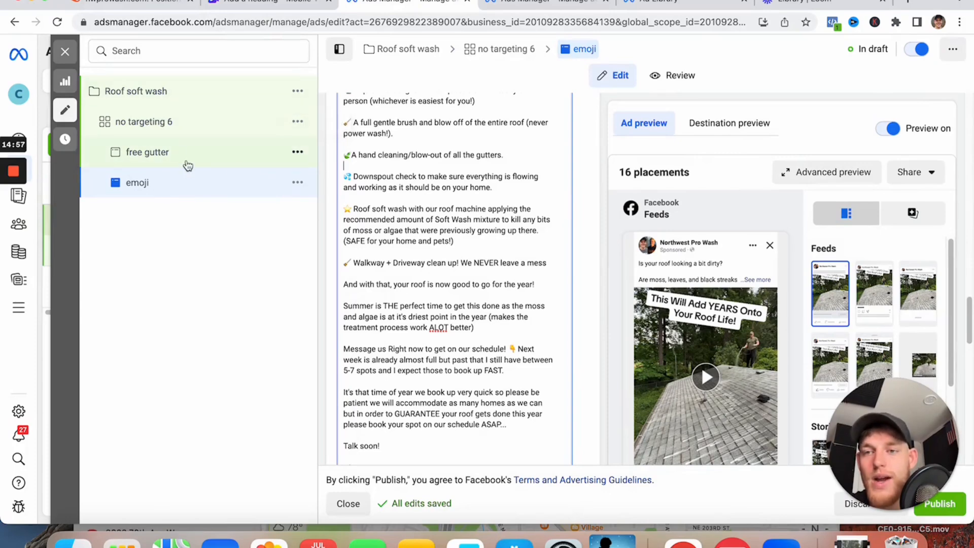
Step: Duplicate the "emoji" ad once within the original campaign, keeping existing reactions, comments and shares shown
click(303, 181)
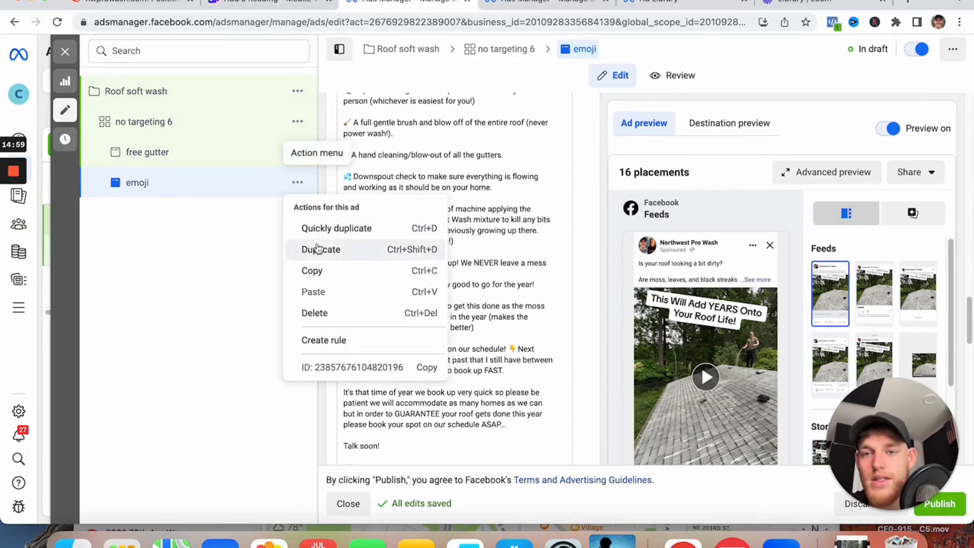
click(327, 250)
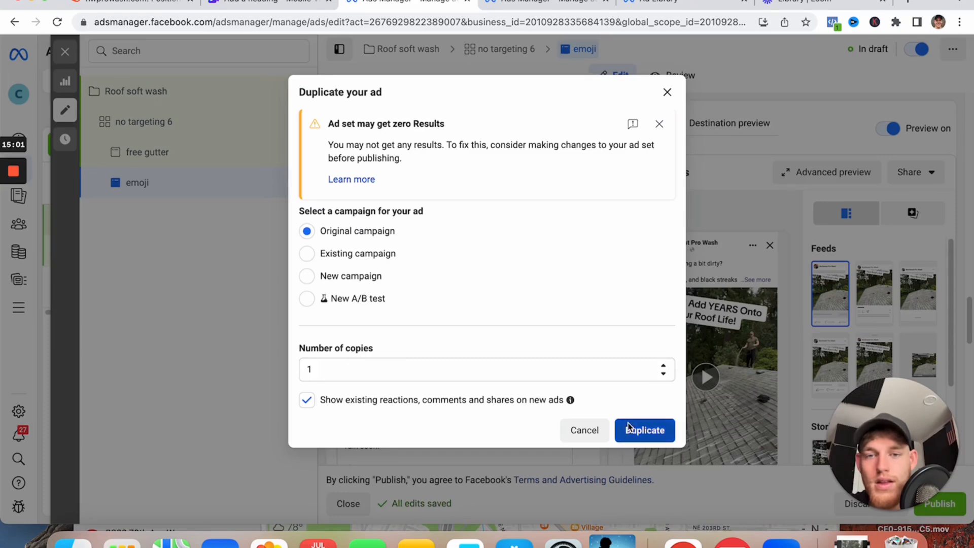
click(643, 429)
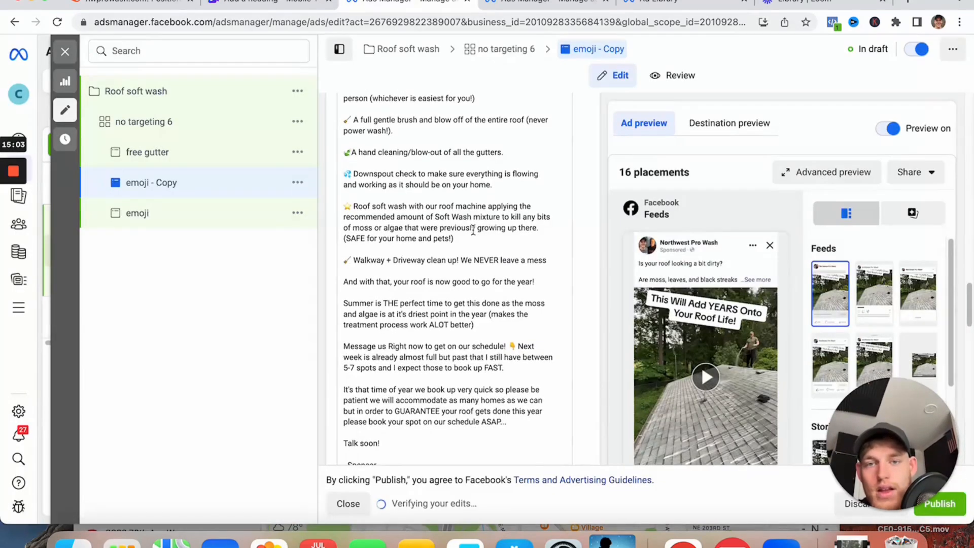
Step: Replace the duplicated ad's video with the 576 × 1024 "Do This One Thing Every Year!" video, keeping its full length and original crops
scroll(478, 253, up, 7)
scroll(478, 254, up, 10)
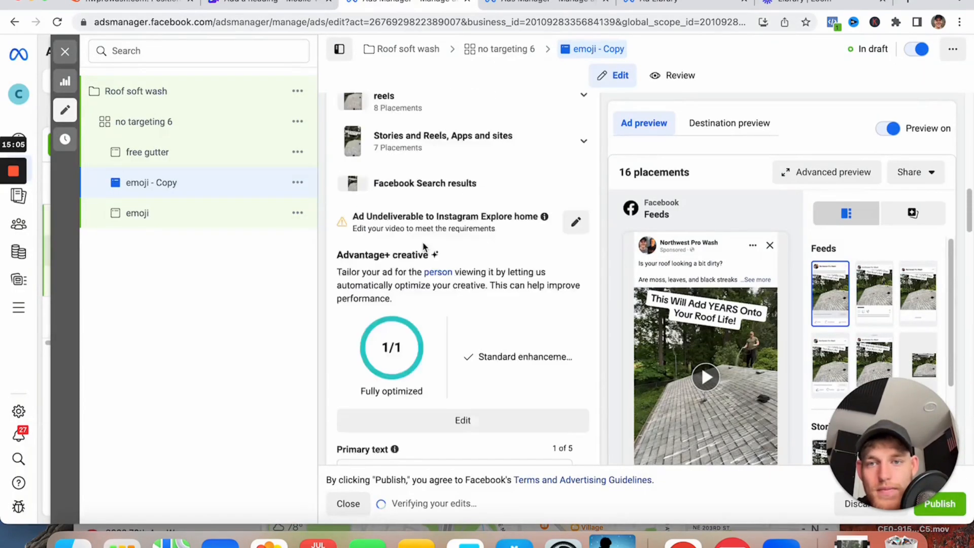
click(548, 350)
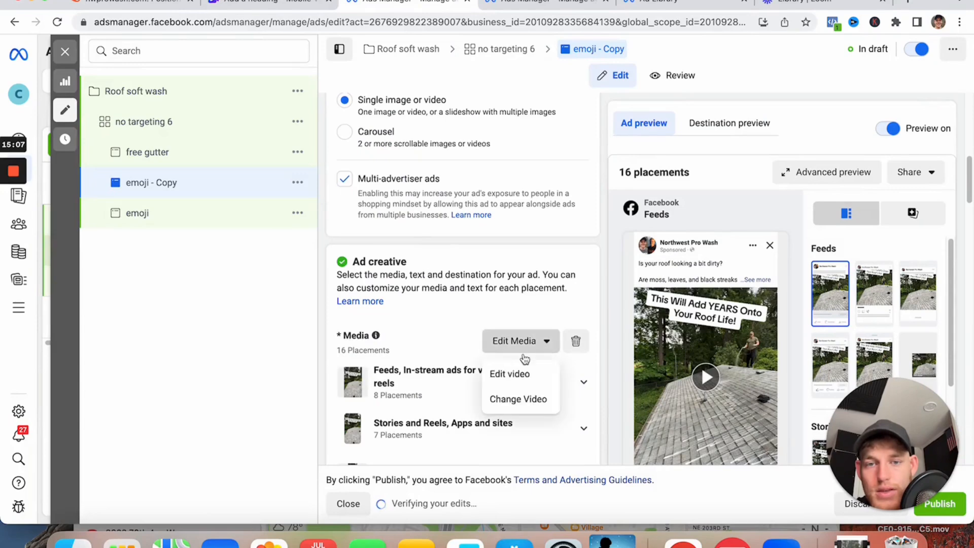
click(517, 398)
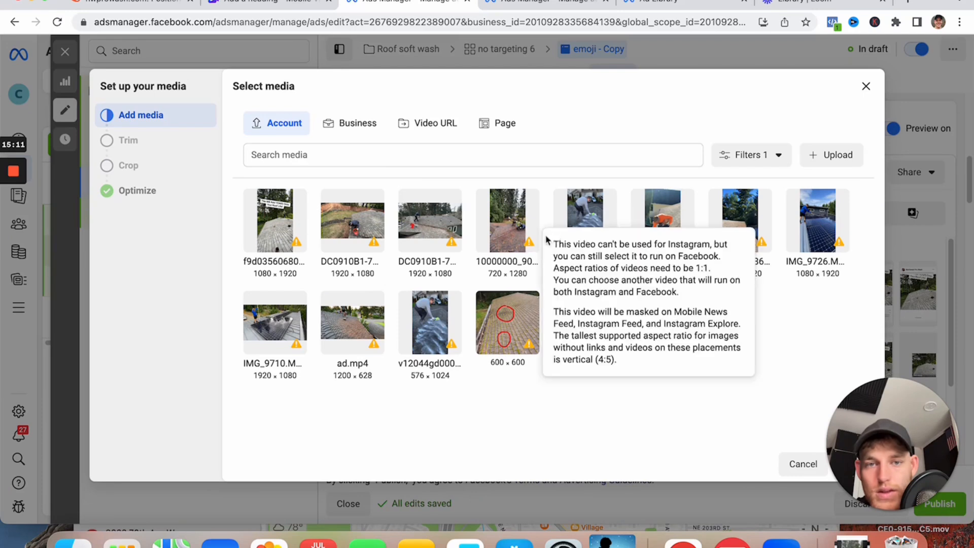
click(573, 218)
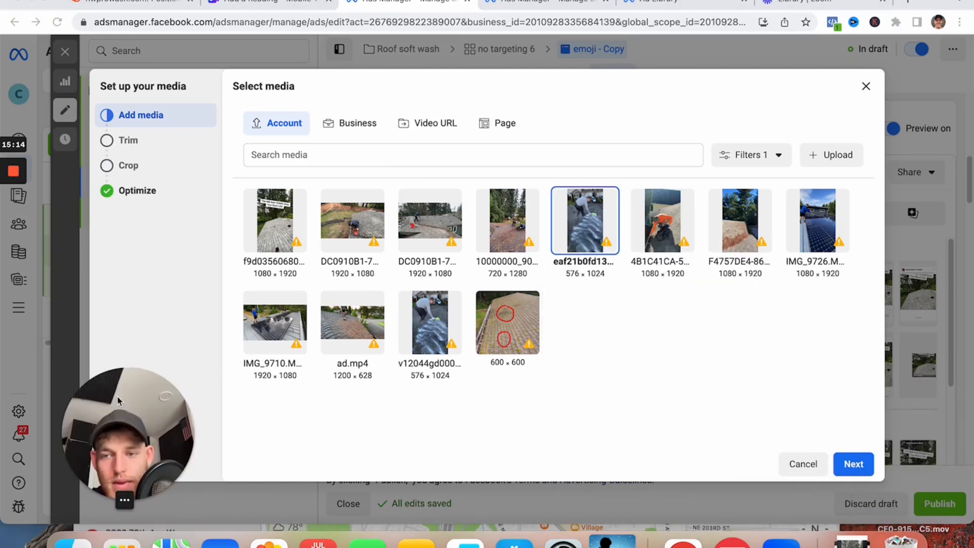
click(847, 467)
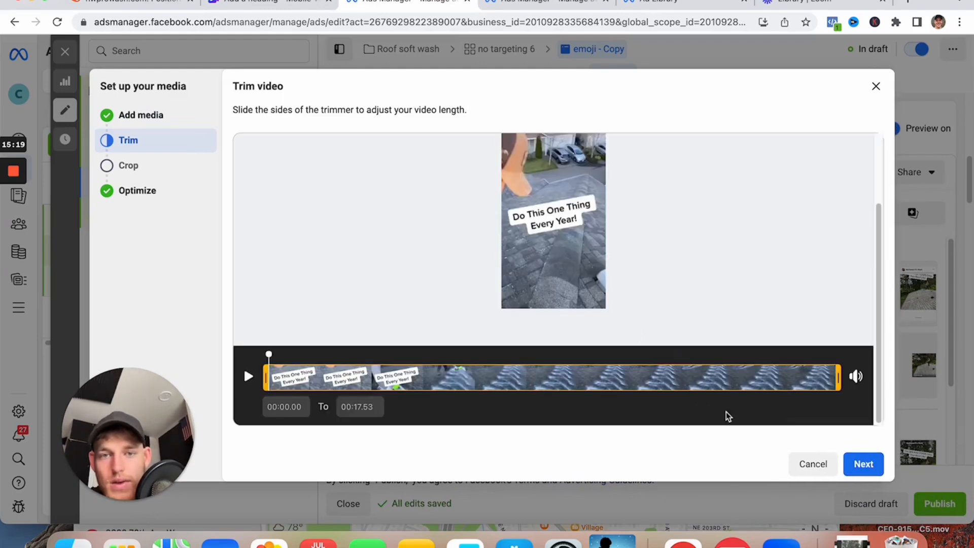
click(881, 467)
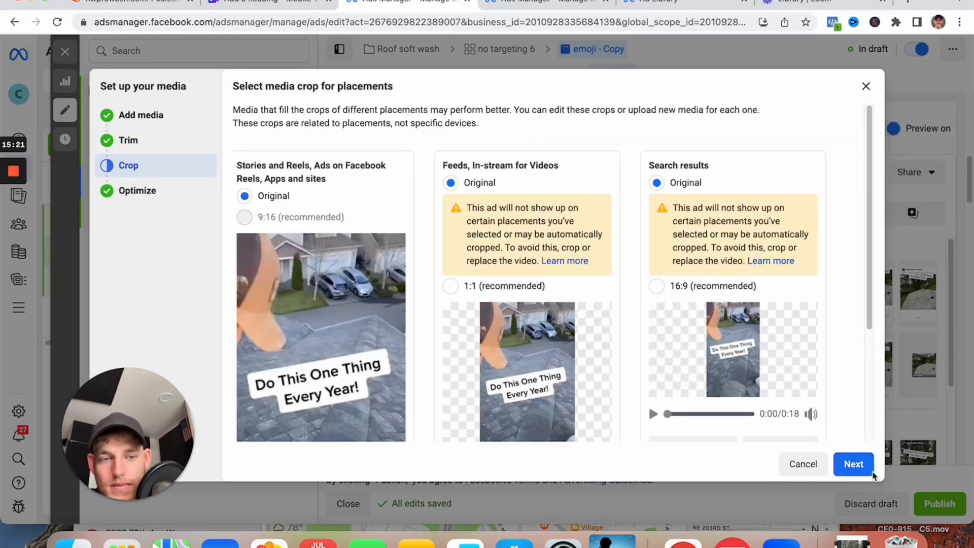
click(855, 463)
click(853, 463)
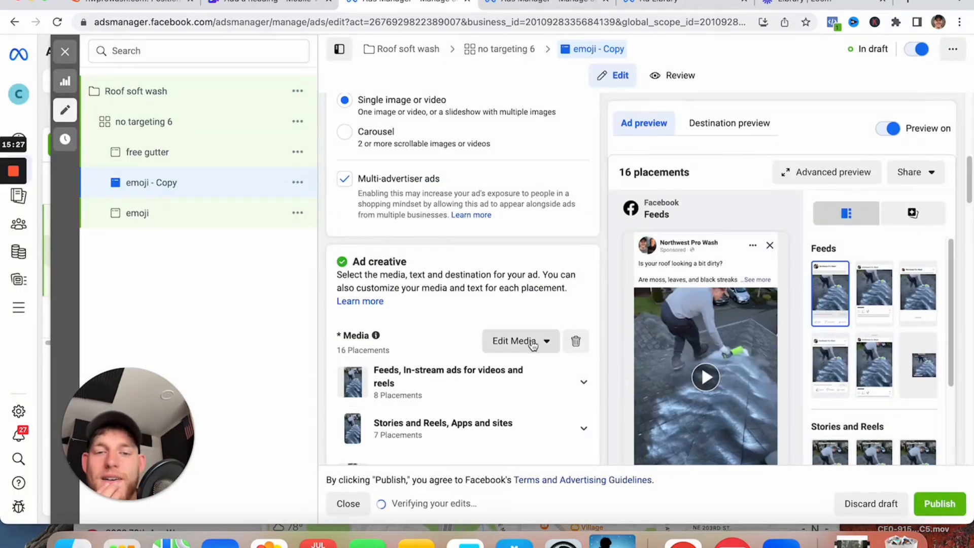
click(515, 340)
click(518, 401)
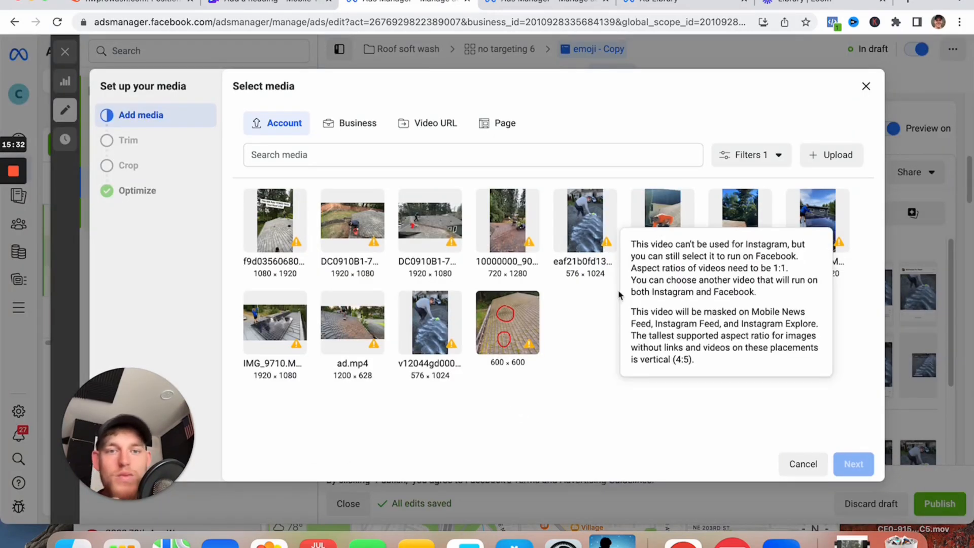
click(803, 464)
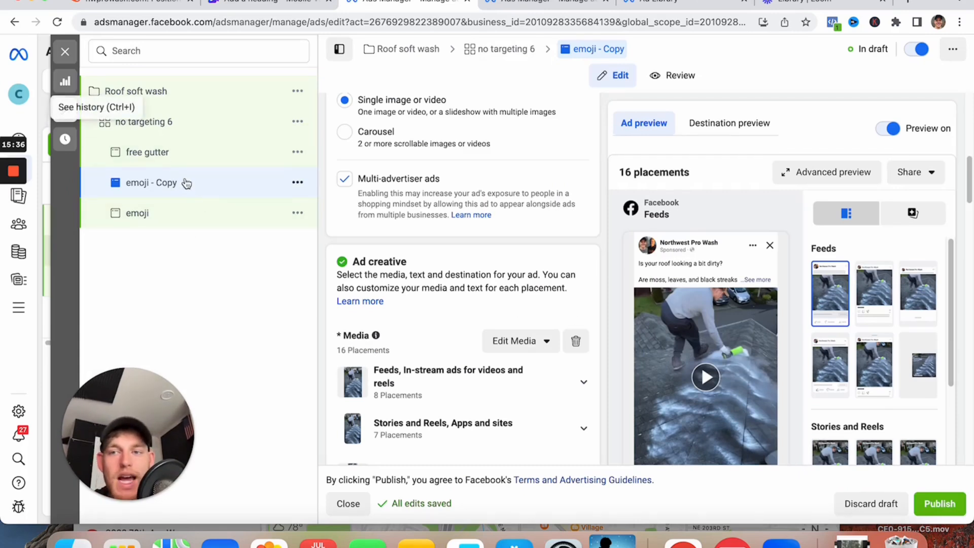
mouse_move(663, 391)
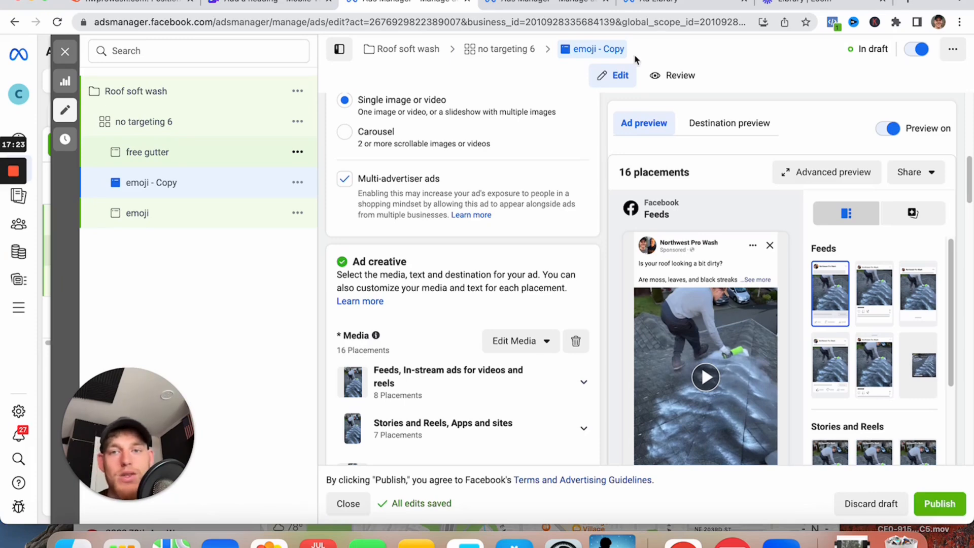
scroll(569, 208, up, 6)
scroll(538, 219, up, 1)
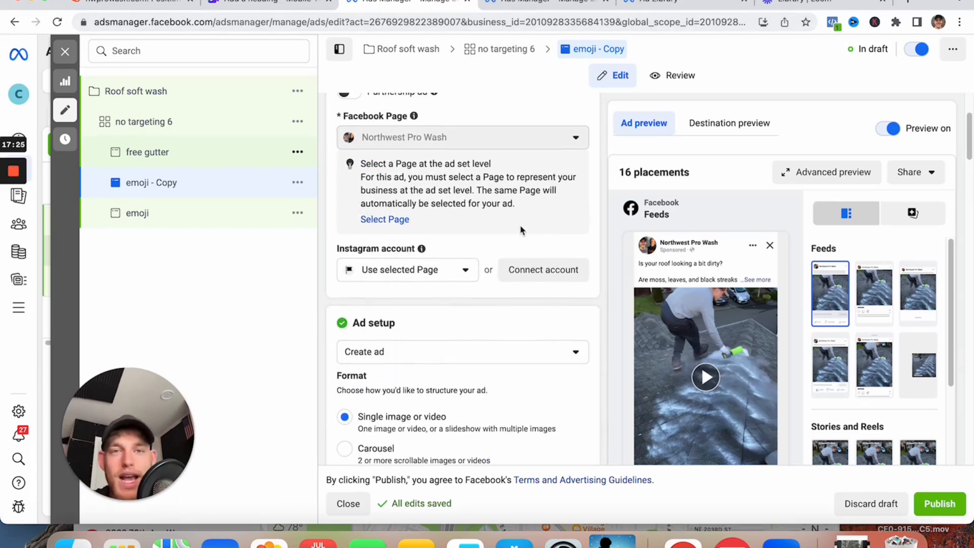